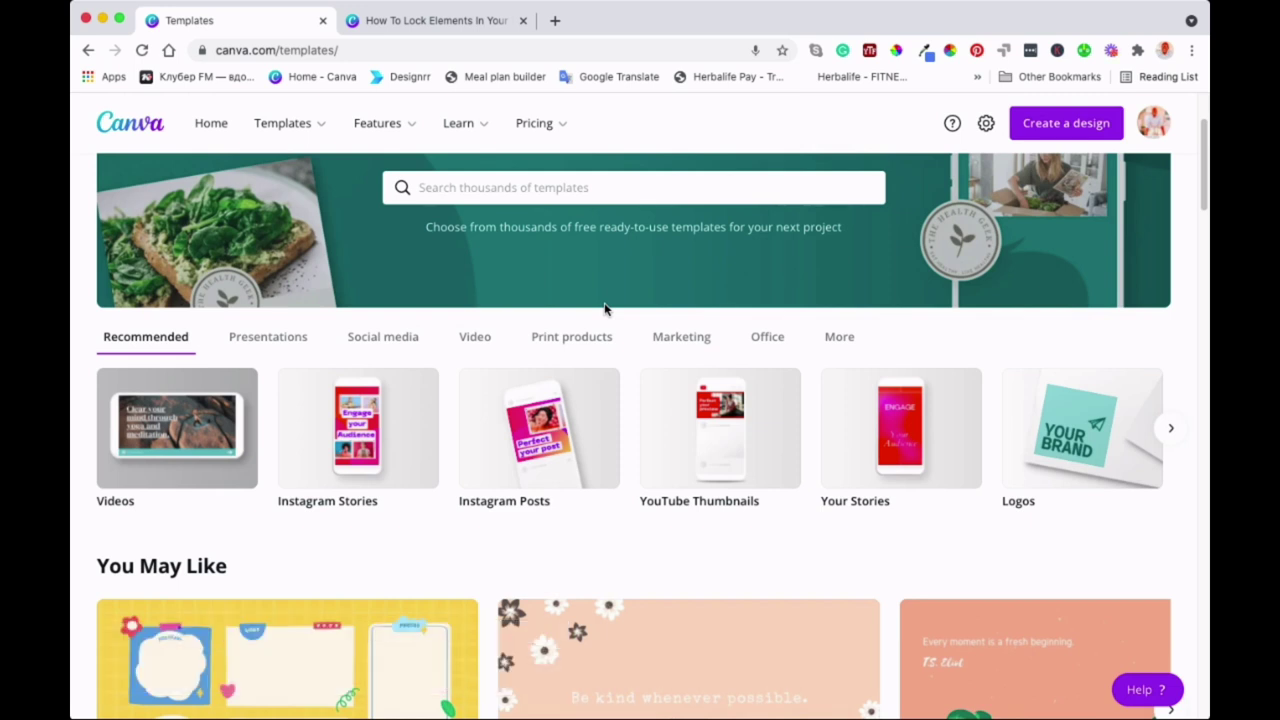
Switch to the design's tab and inspect the clock, Thanksgiving graphic, teapot and Canva logo
{"action": "scroll", "coordinate": [604, 309], "scroll_direction": "up", "scroll_amount": 3}
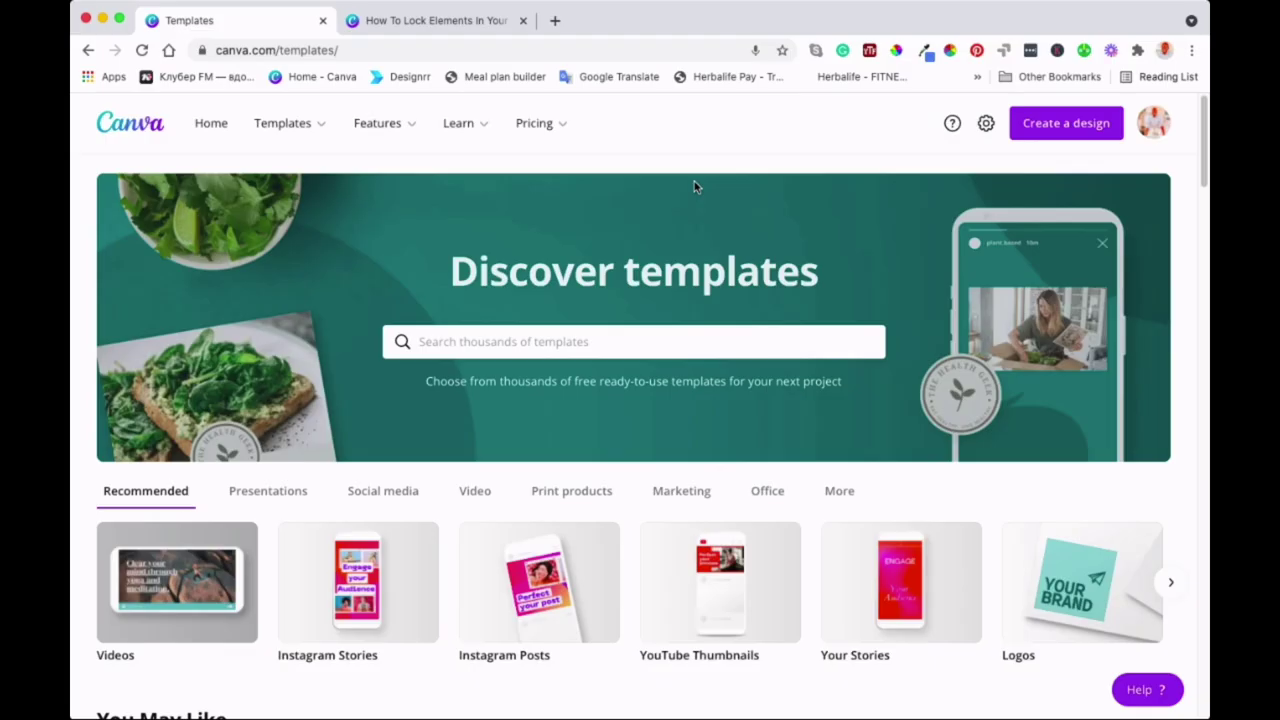
{"action": "left_click", "coordinate": [456, 20]}
{"action": "left_click", "coordinate": [240, 409]}
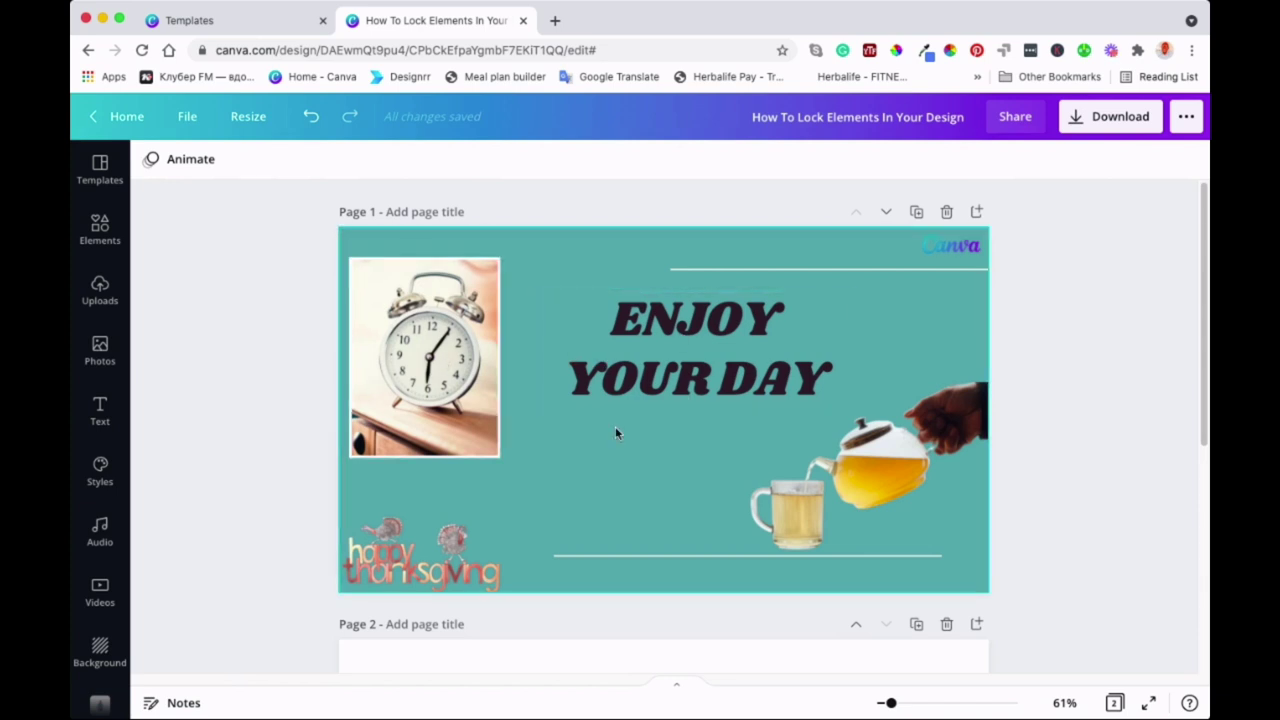
{"action": "left_click", "coordinate": [436, 354]}
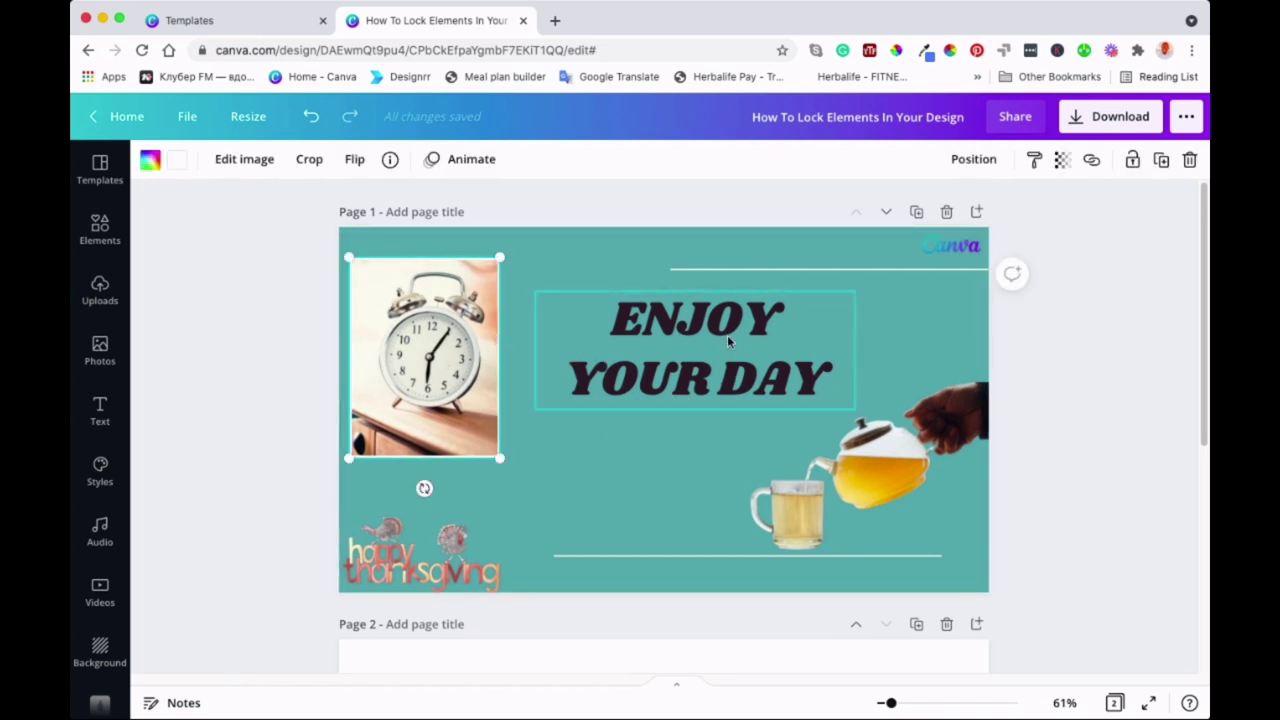
{"action": "left_click", "coordinate": [440, 560]}
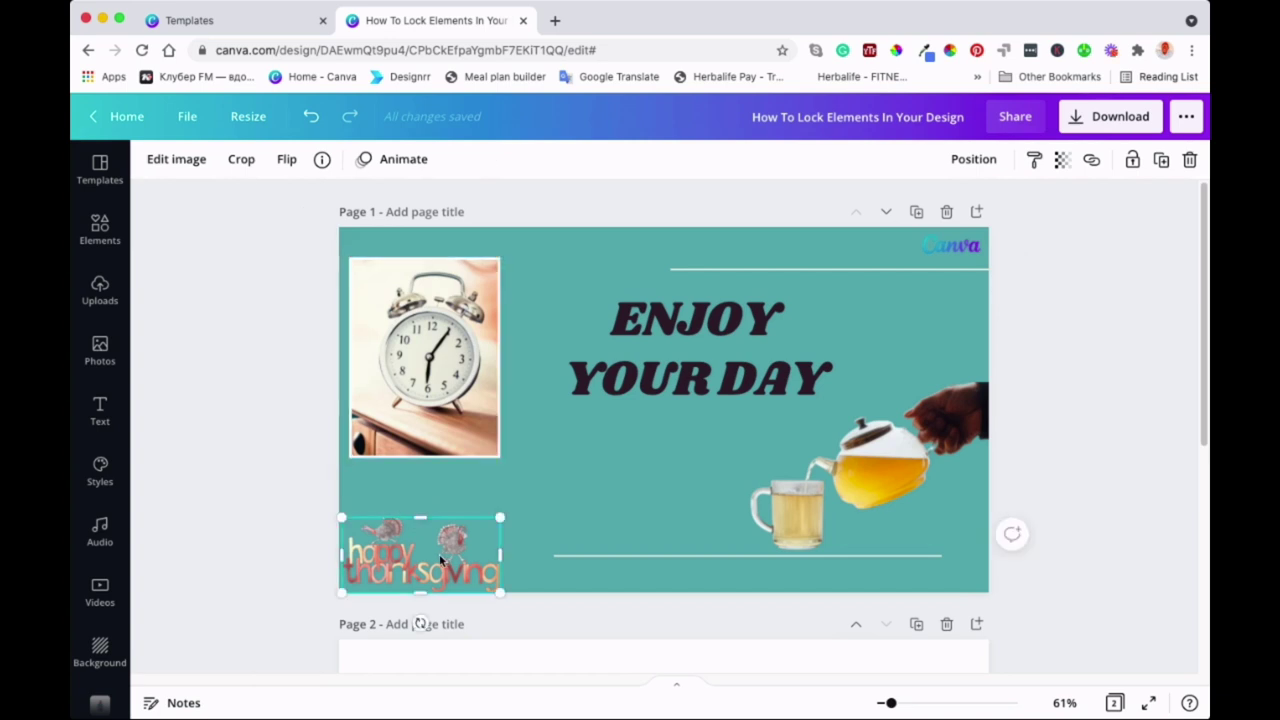
{"action": "left_click", "coordinate": [882, 467]}
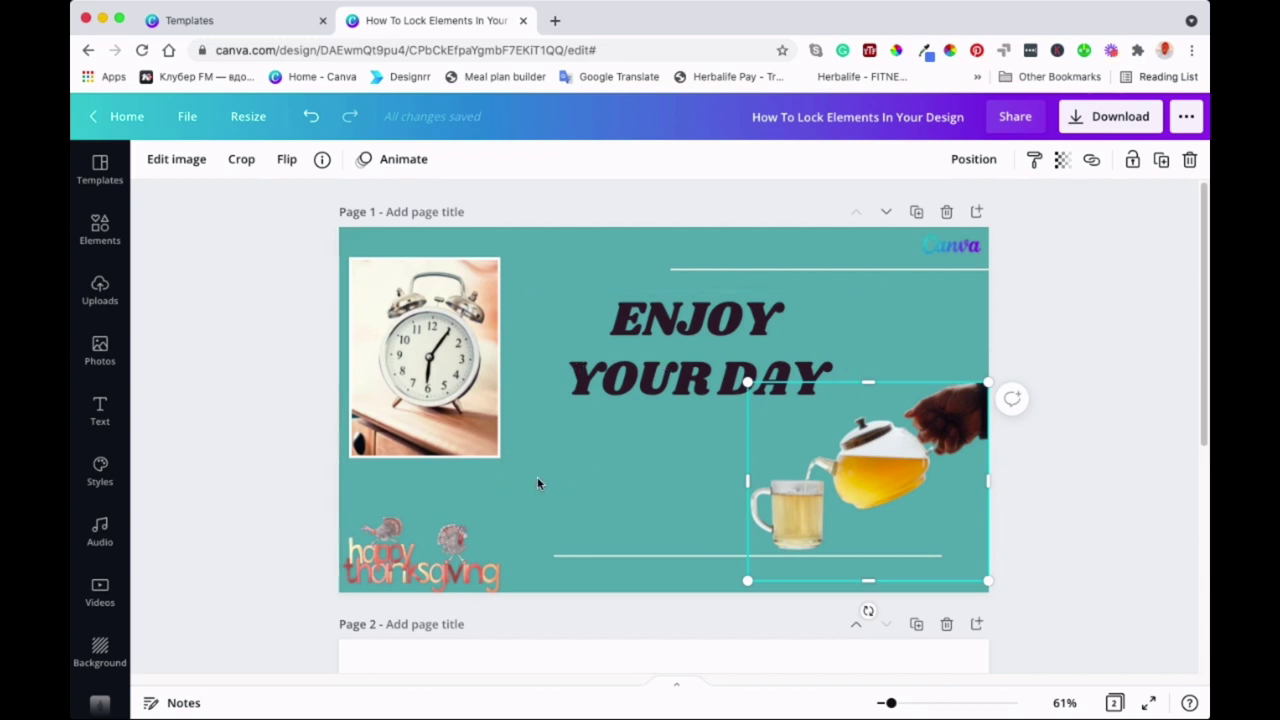
{"action": "left_click", "coordinate": [945, 251]}
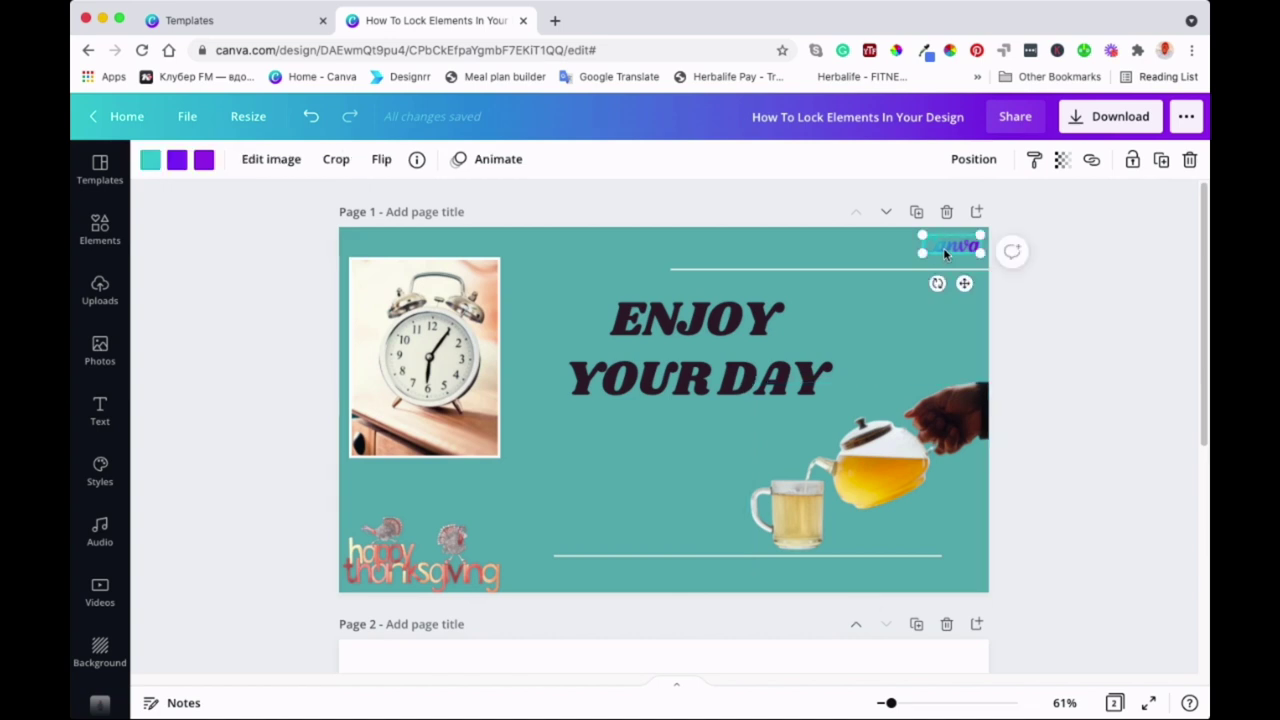
Lock the Canva logo, then test by nudging the headline and undoing the move
{"action": "left_click", "coordinate": [1133, 163]}
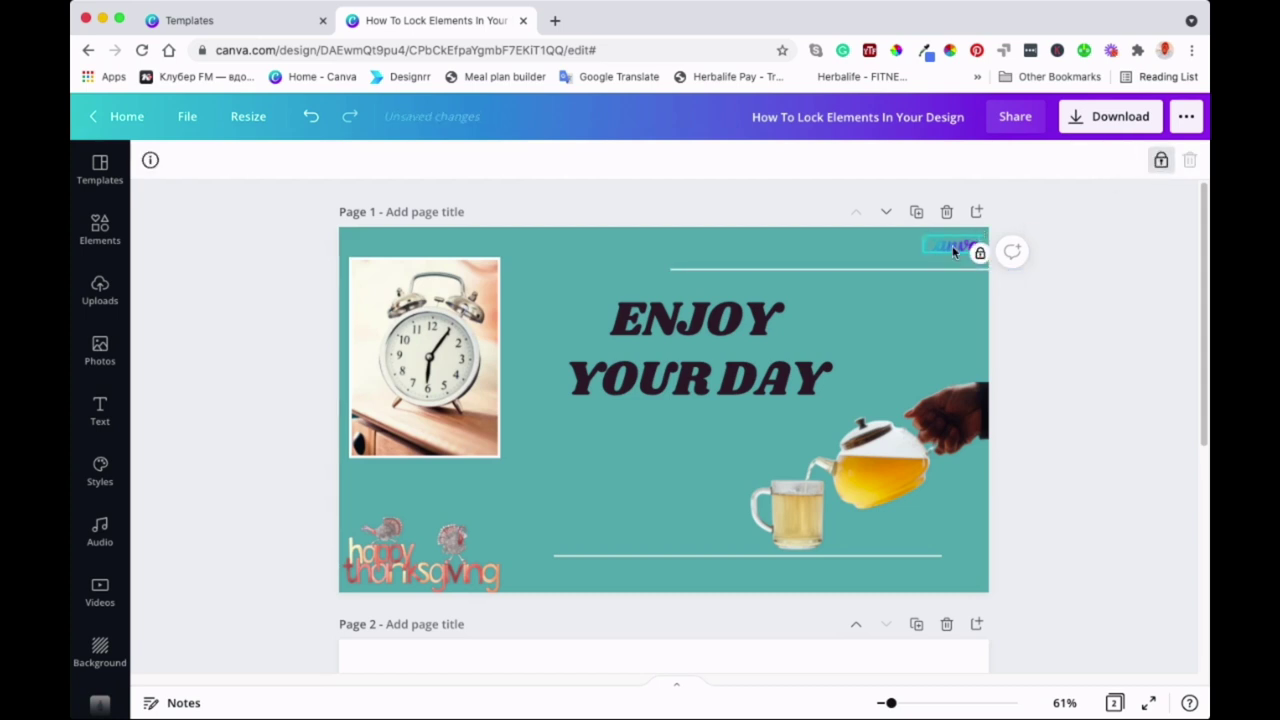
{"action": "key", "text": "Escape"}
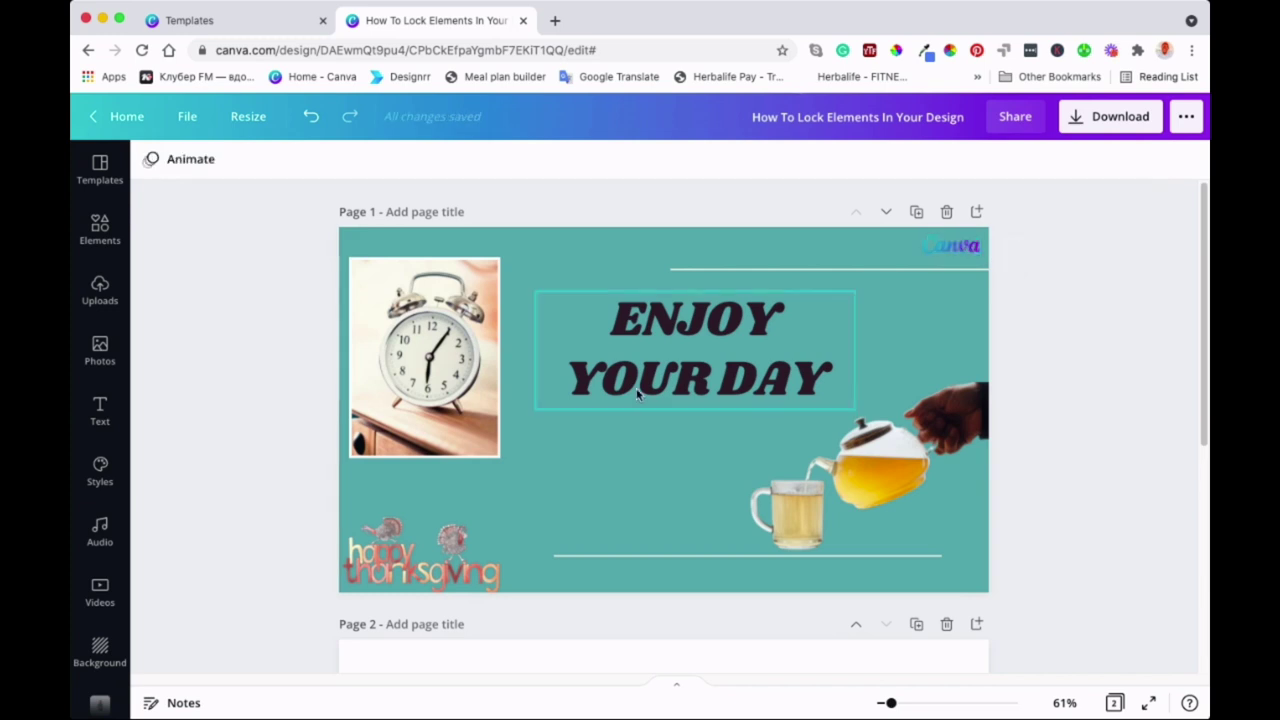
{"action": "left_click_drag", "start_coordinate": [693, 368], "coordinate": [703, 374]}
{"action": "key", "text": "ctrl+z"}
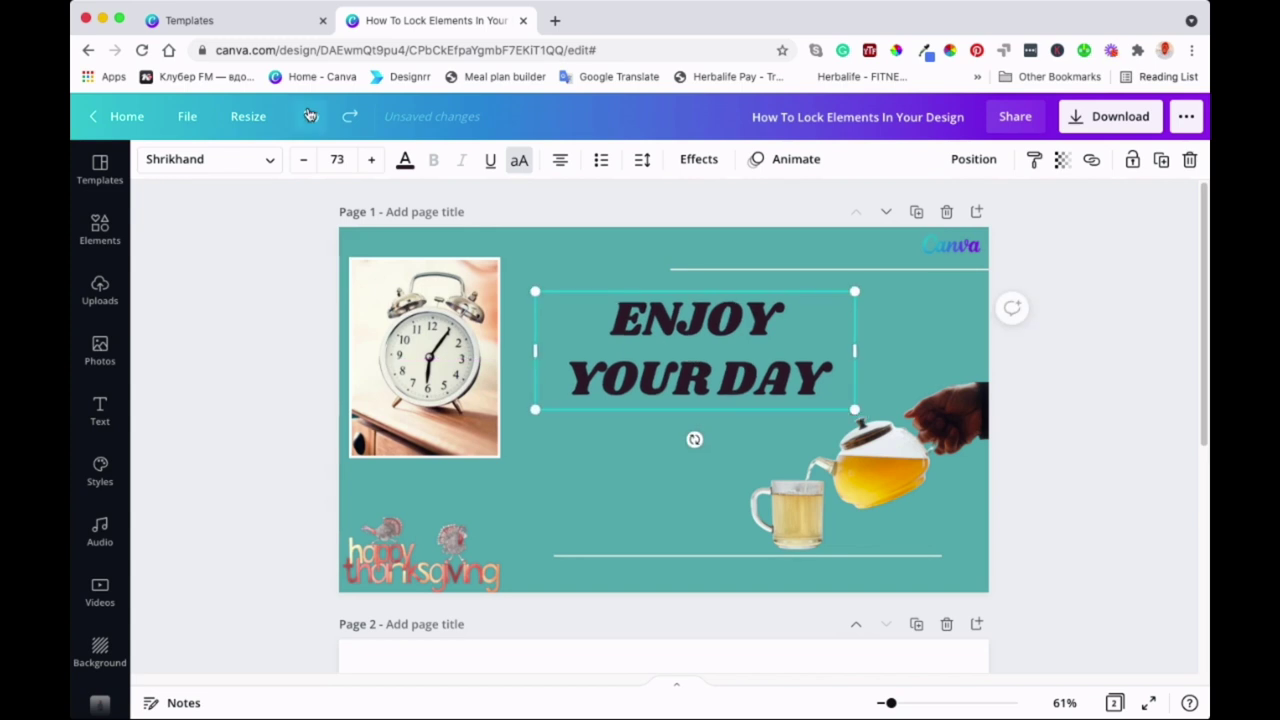
Check lock states by selecting the logo, the headline and the page background
{"action": "left_click", "coordinate": [946, 245]}
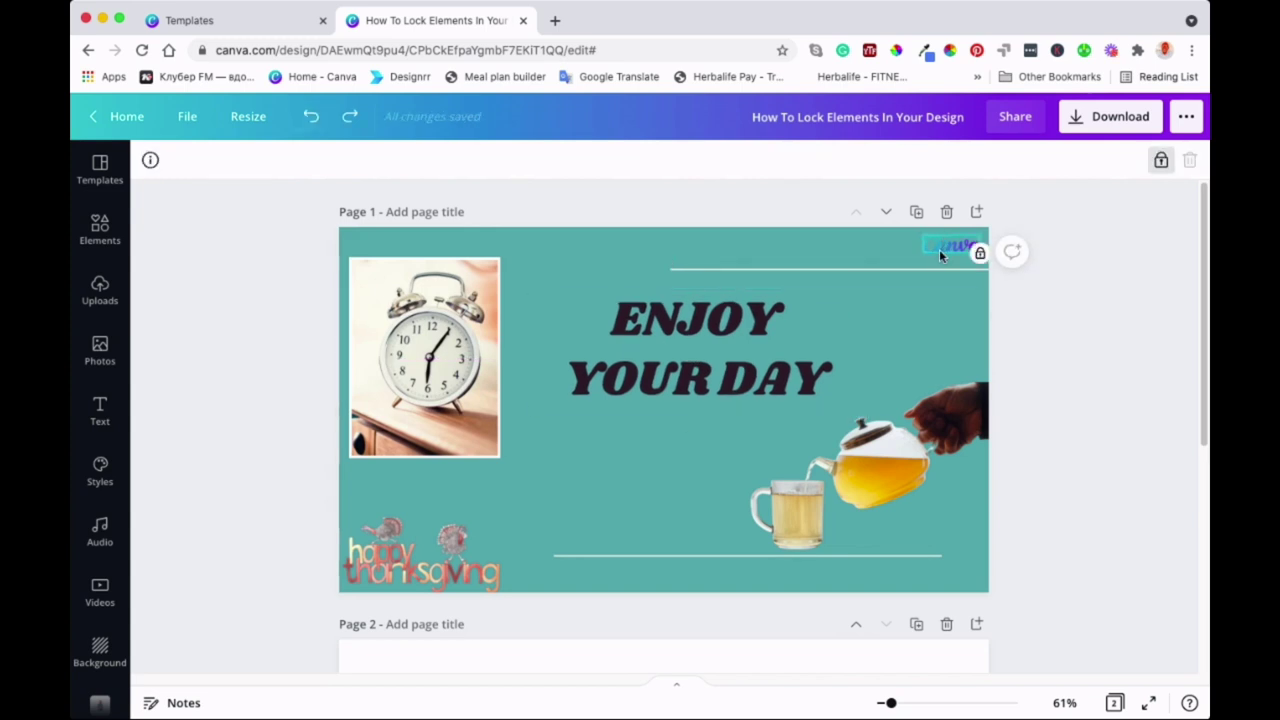
{"action": "left_click", "coordinate": [834, 336]}
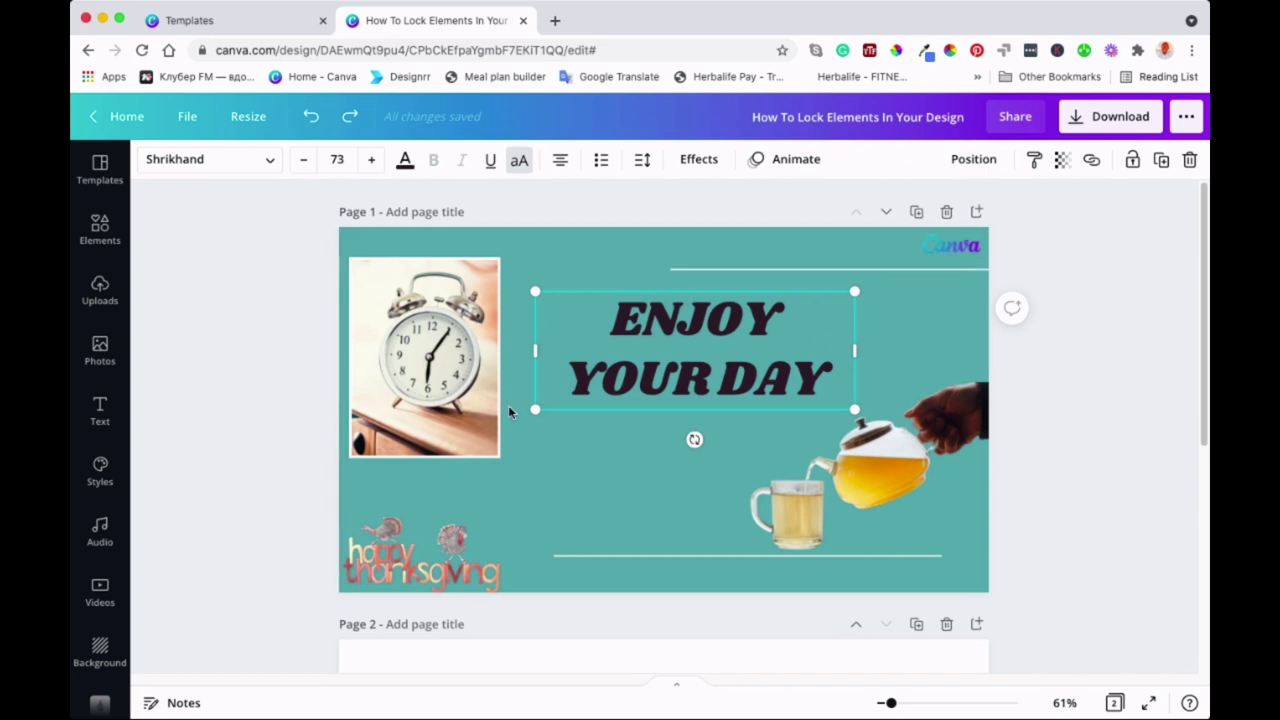
{"action": "left_click", "coordinate": [607, 498]}
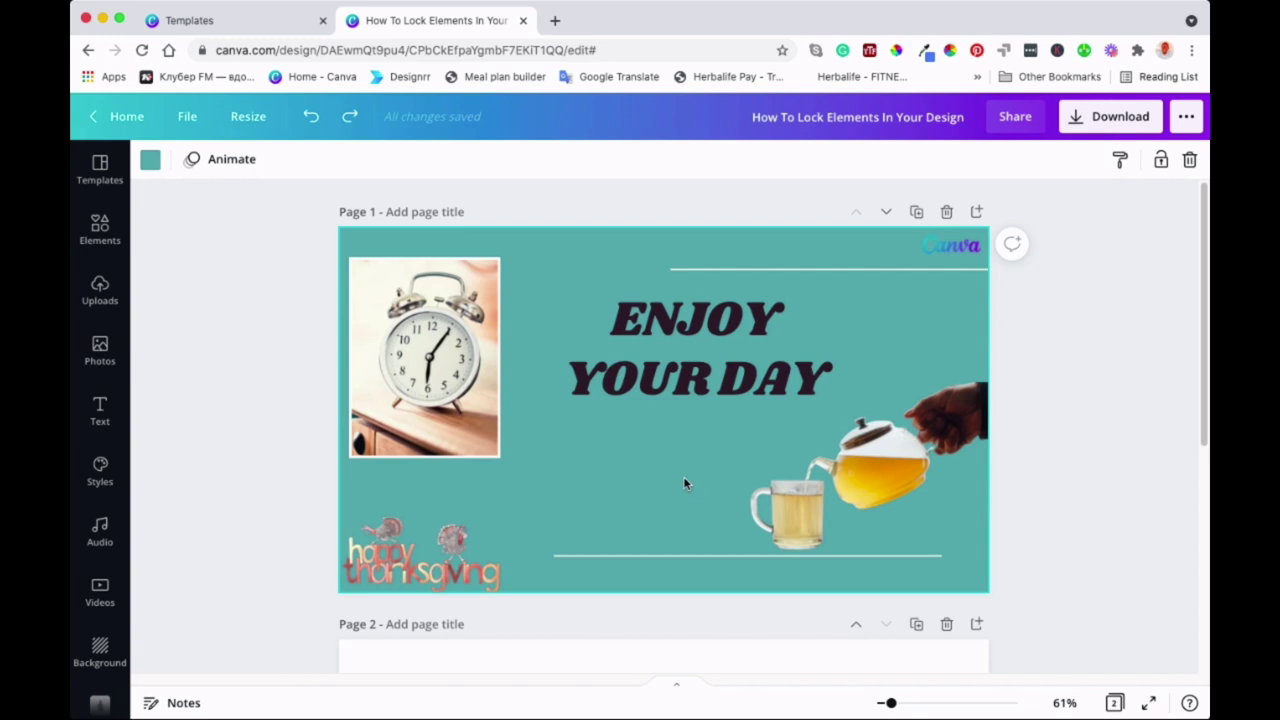
{"action": "left_click", "coordinate": [955, 245]}
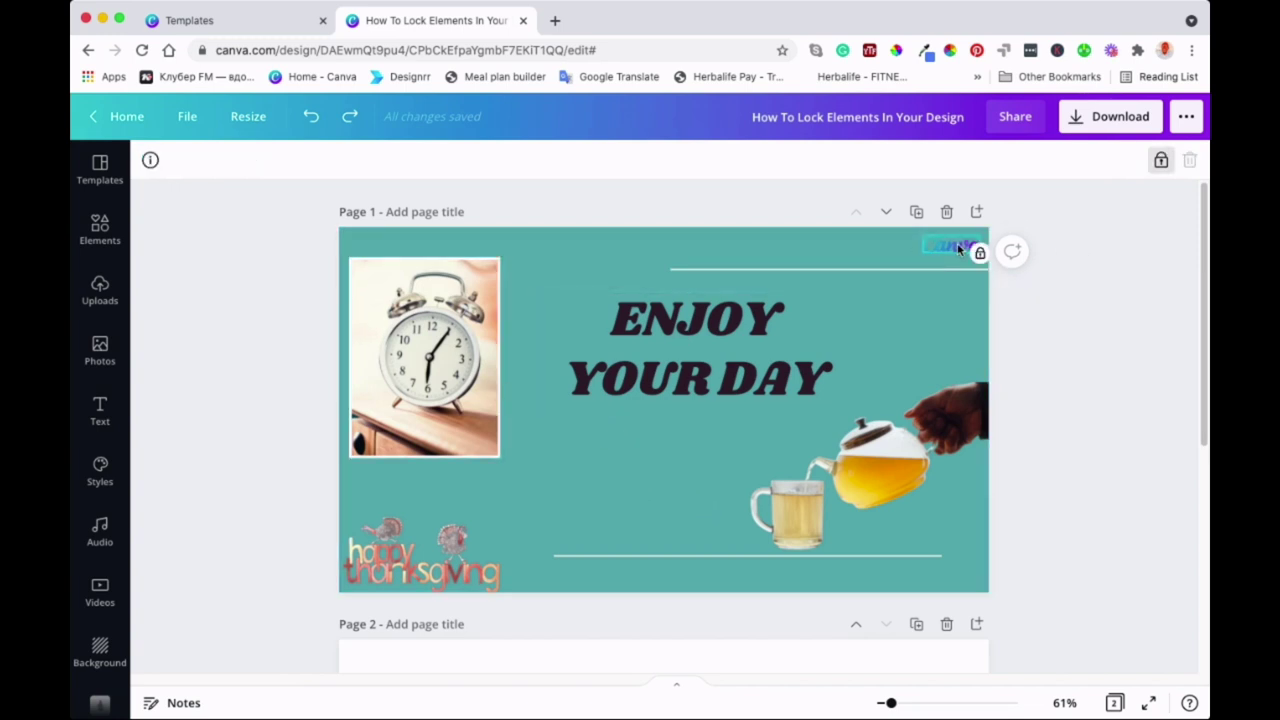
Apply the Anton style from the design styles list
{"action": "left_click", "coordinate": [100, 470]}
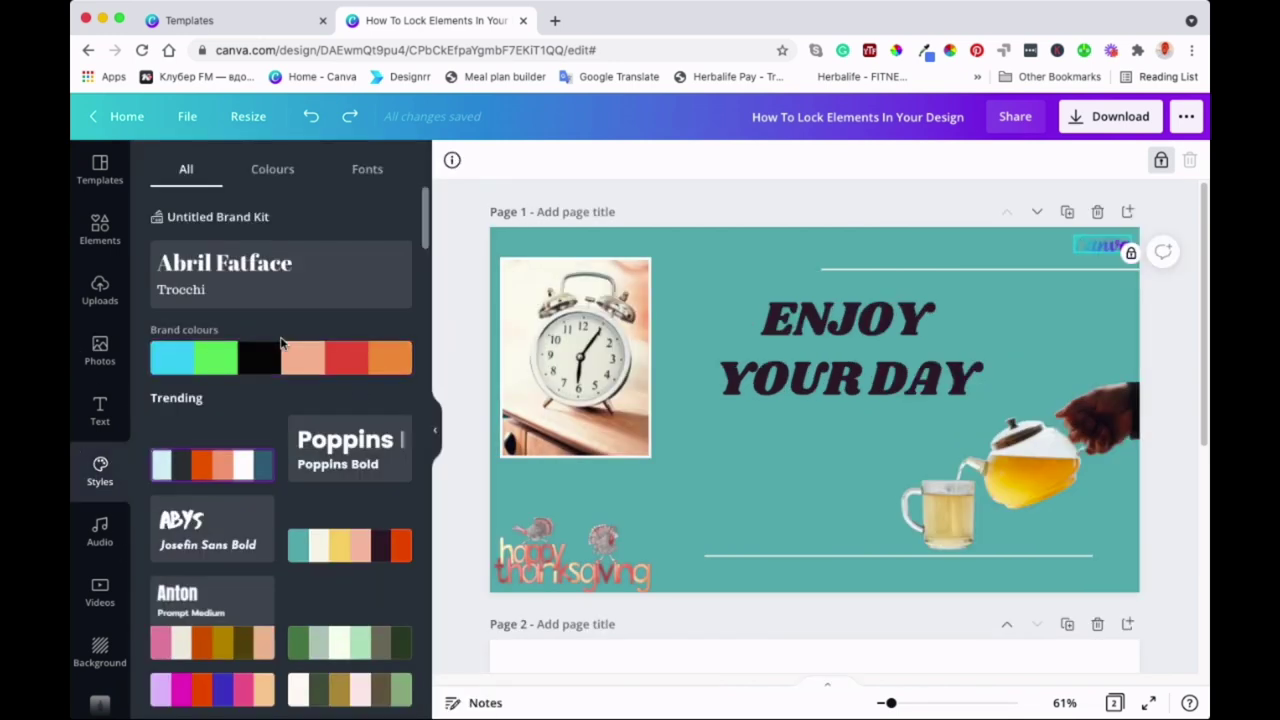
{"action": "scroll", "coordinate": [276, 470], "scroll_direction": "down", "scroll_amount": 3}
{"action": "scroll", "coordinate": [283, 343], "scroll_direction": "down", "scroll_amount": 2}
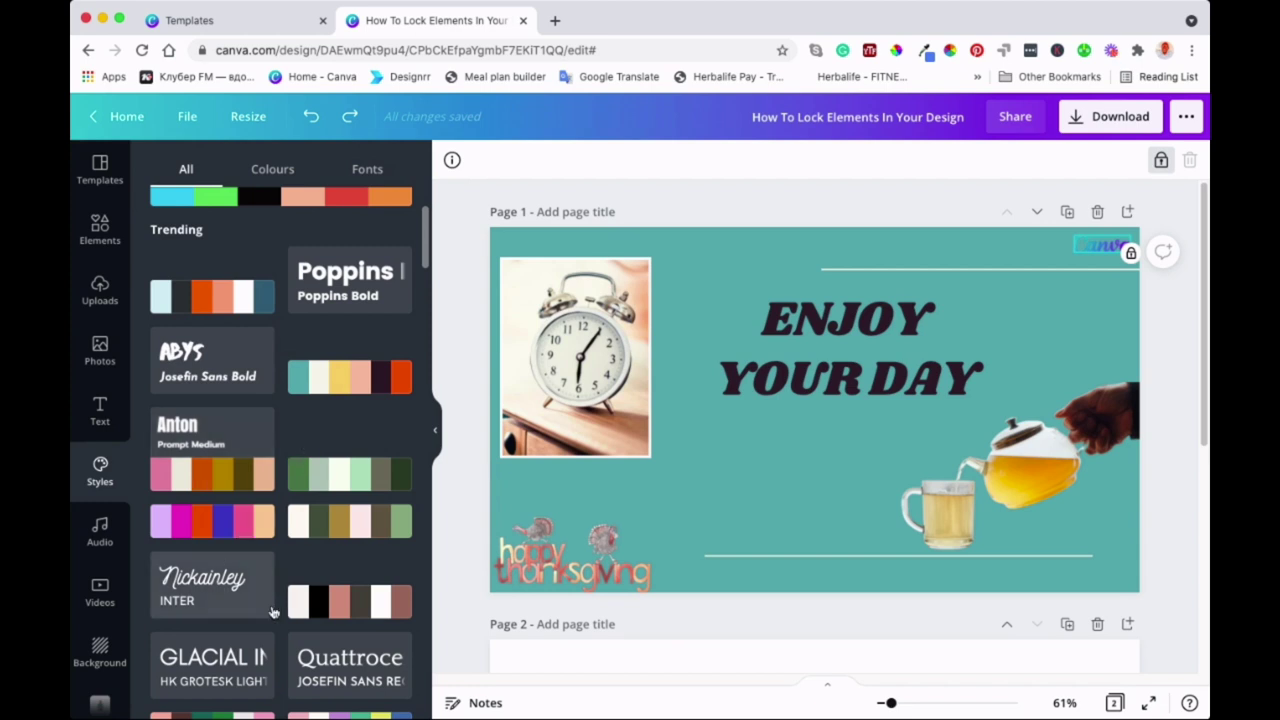
{"action": "scroll", "coordinate": [220, 580], "scroll_direction": "down", "scroll_amount": 3}
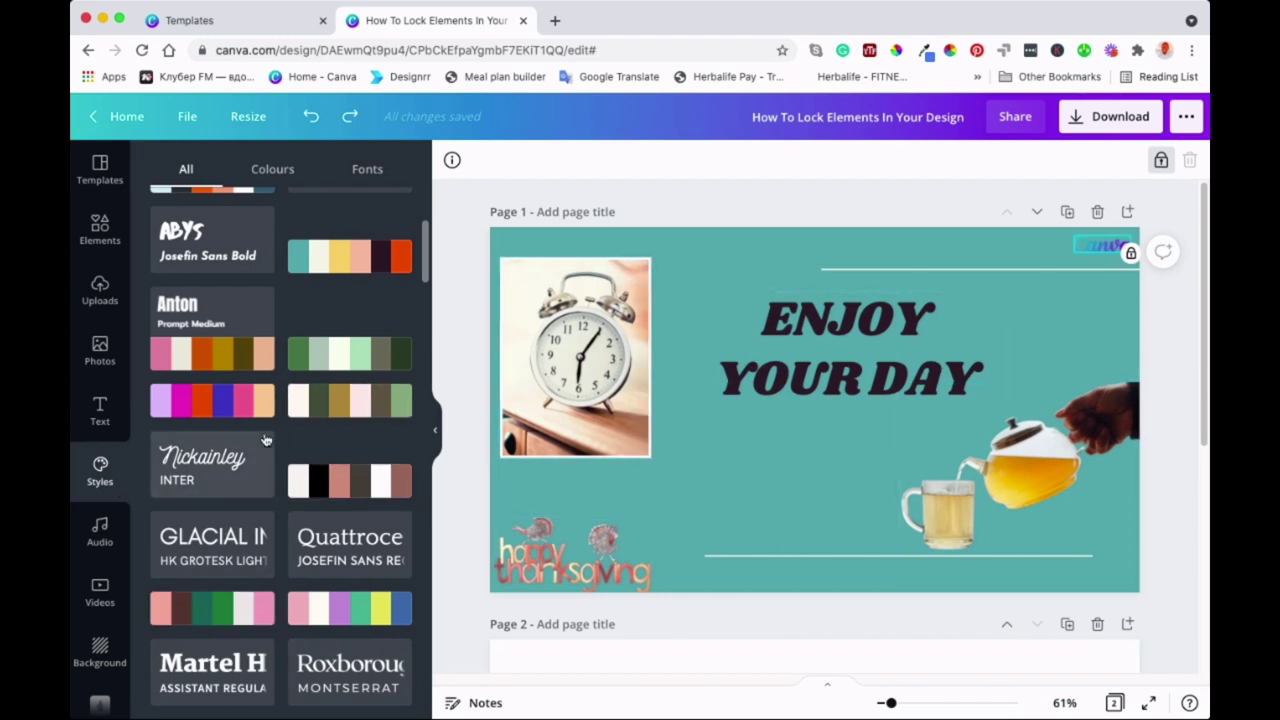
{"action": "left_click", "coordinate": [205, 343]}
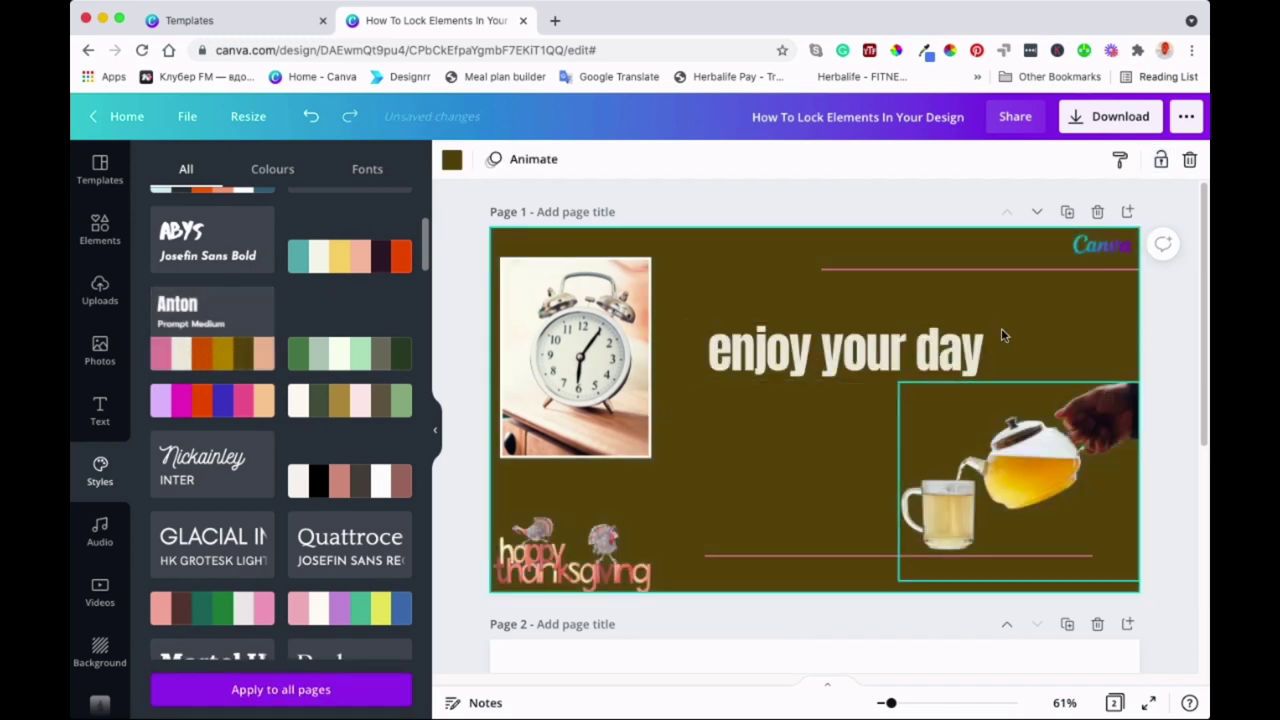
Switch the design to the Fredoka One style for a red background
{"action": "left_click", "coordinate": [895, 270]}
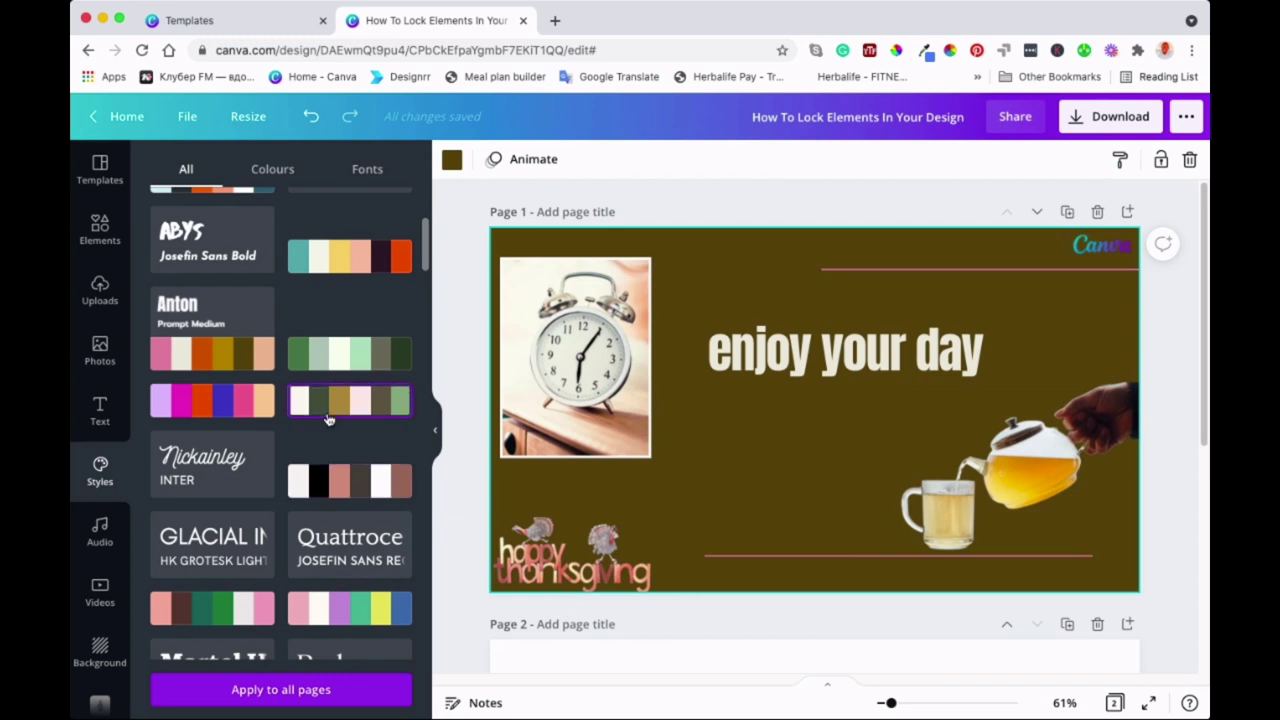
{"action": "scroll", "coordinate": [300, 460], "scroll_direction": "down", "scroll_amount": 5}
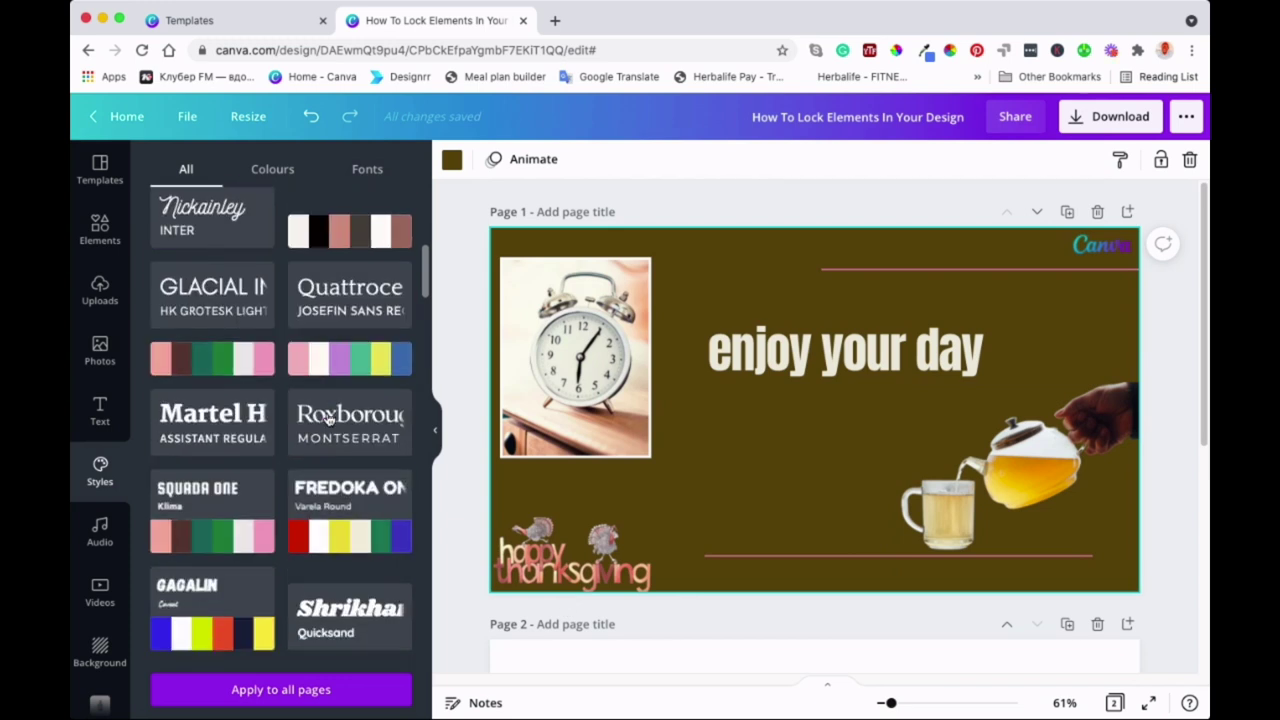
{"action": "left_click", "coordinate": [327, 545]}
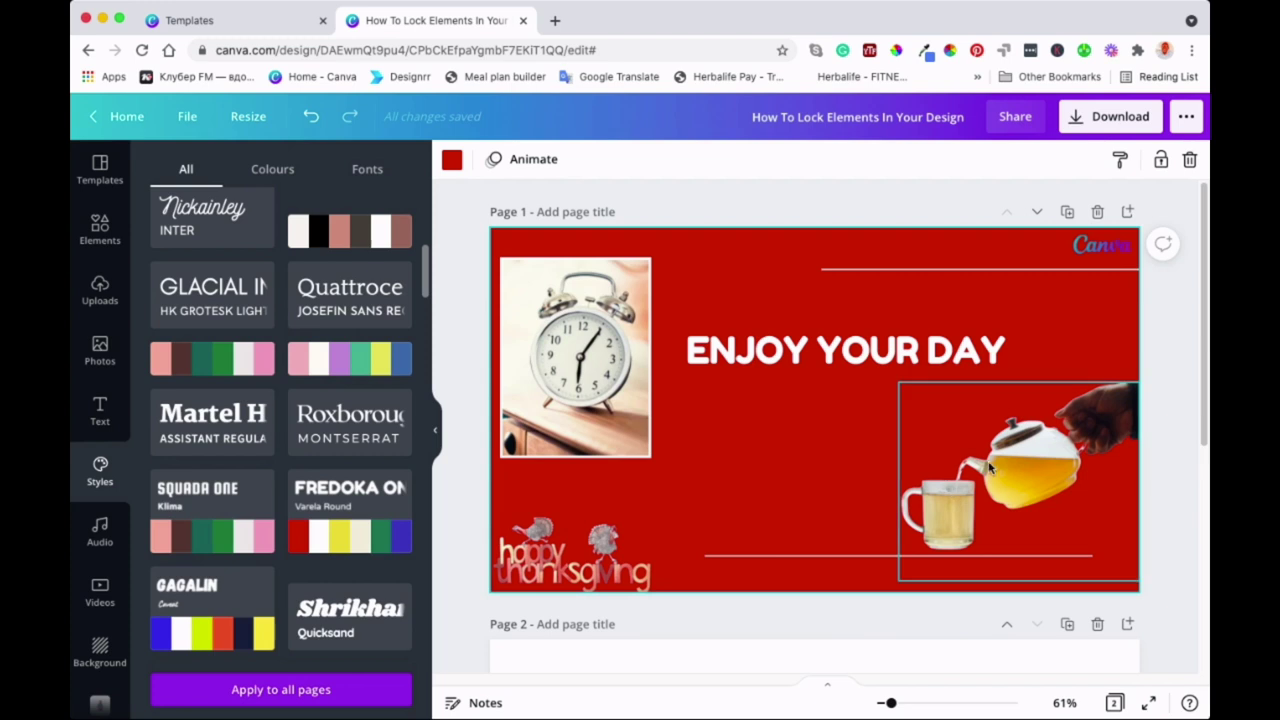
Try the Martel and Roxborough styles, then settle on Glacial Indifference thin capitals
{"action": "left_click", "coordinate": [800, 363]}
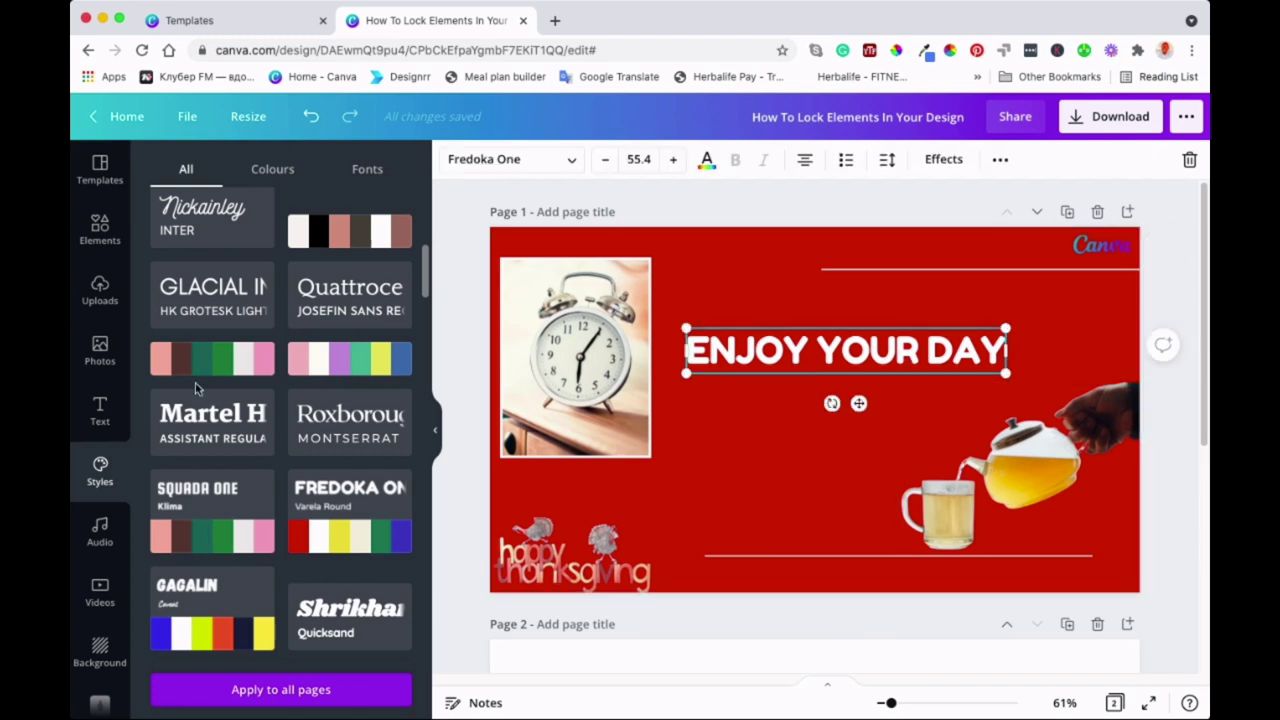
{"action": "left_click", "coordinate": [202, 438]}
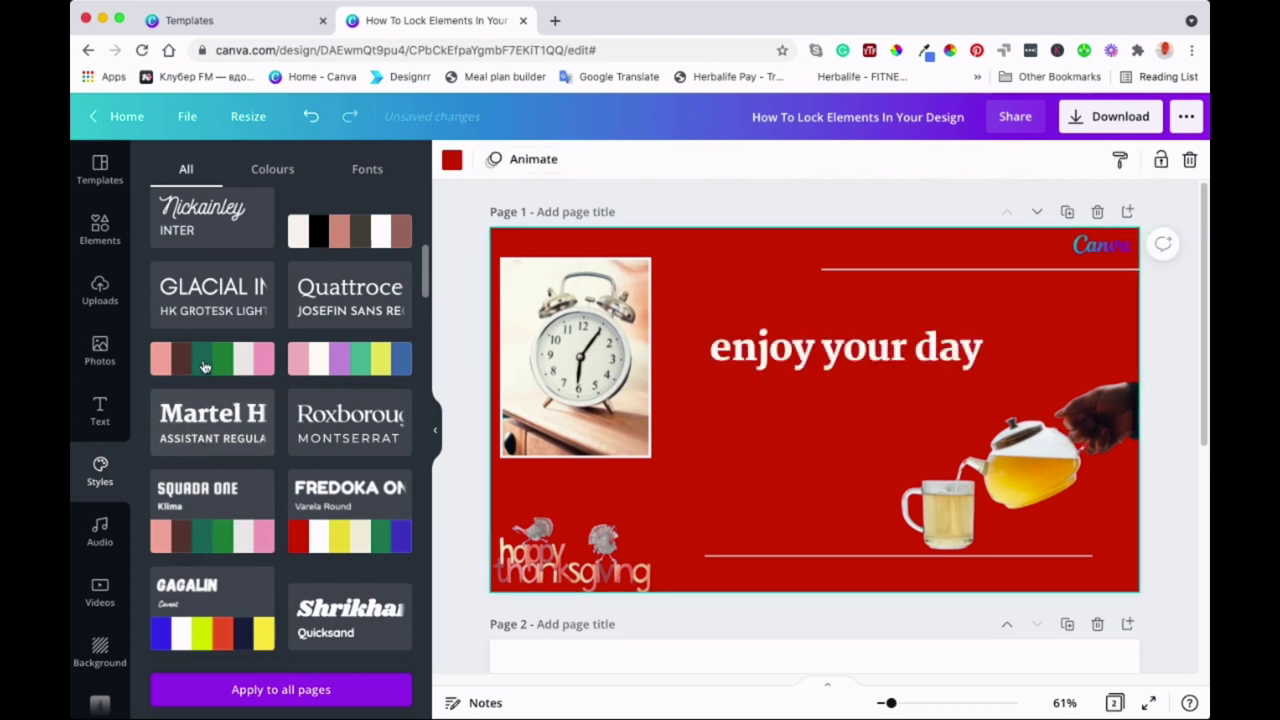
{"action": "left_click", "coordinate": [345, 432]}
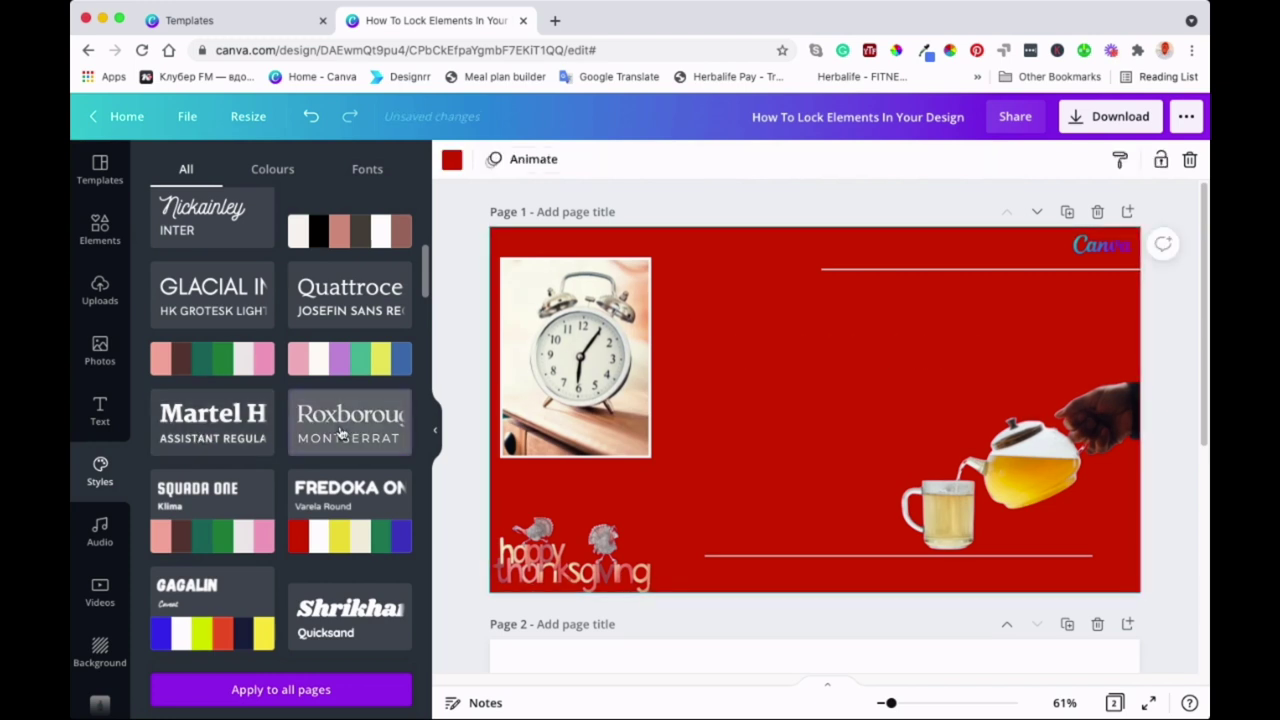
{"action": "left_click", "coordinate": [252, 314]}
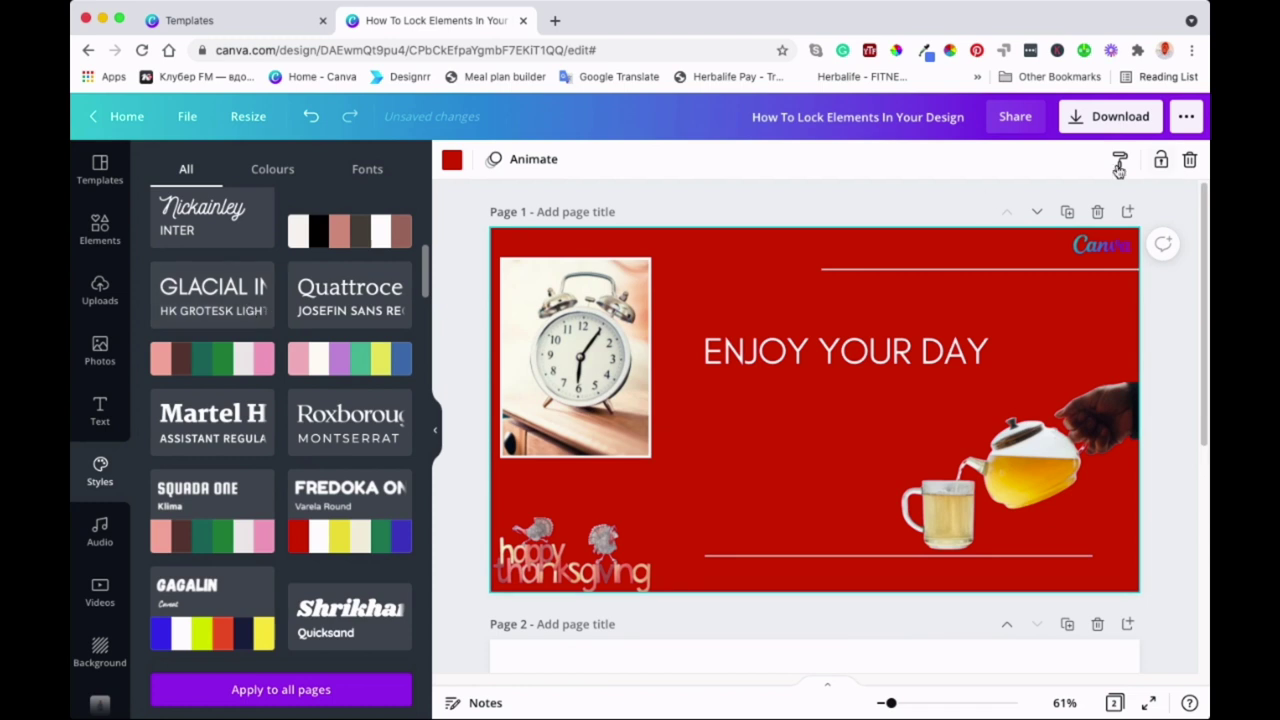
{"action": "left_click", "coordinate": [969, 357]}
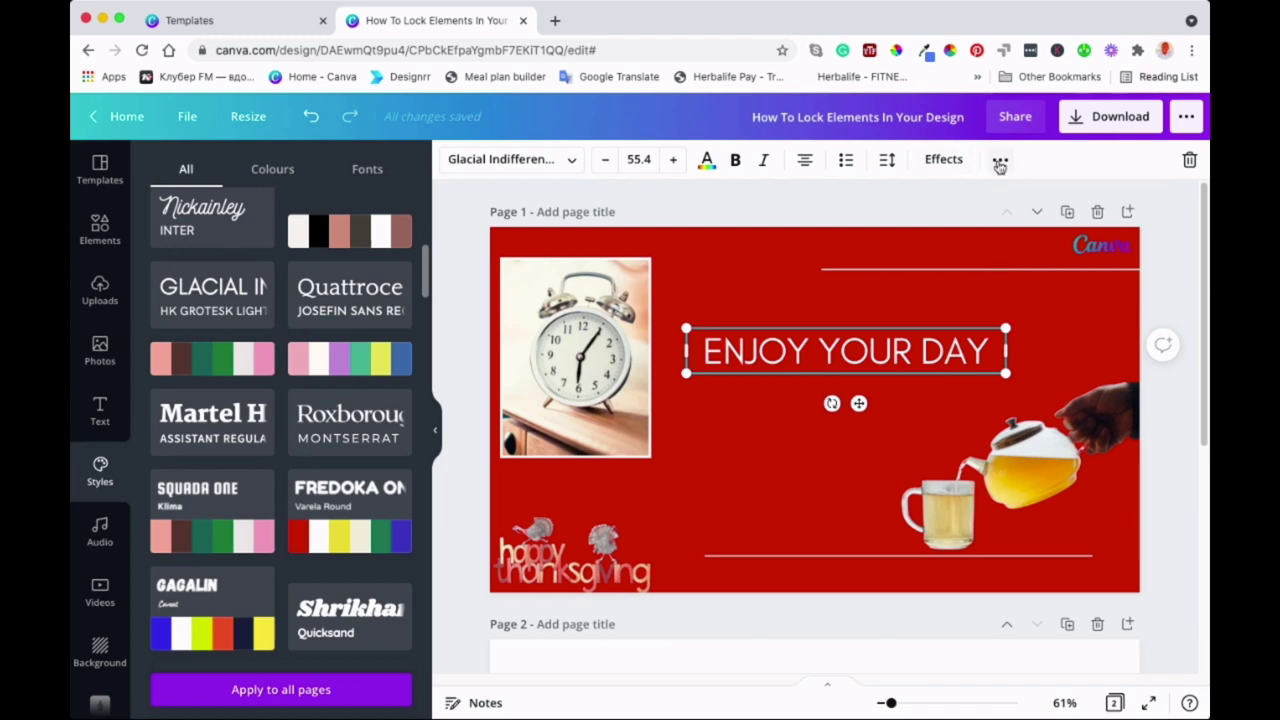
Lock the ENJOY YOUR DAY headline via the extra options and verify it
{"action": "left_click", "coordinate": [1000, 162]}
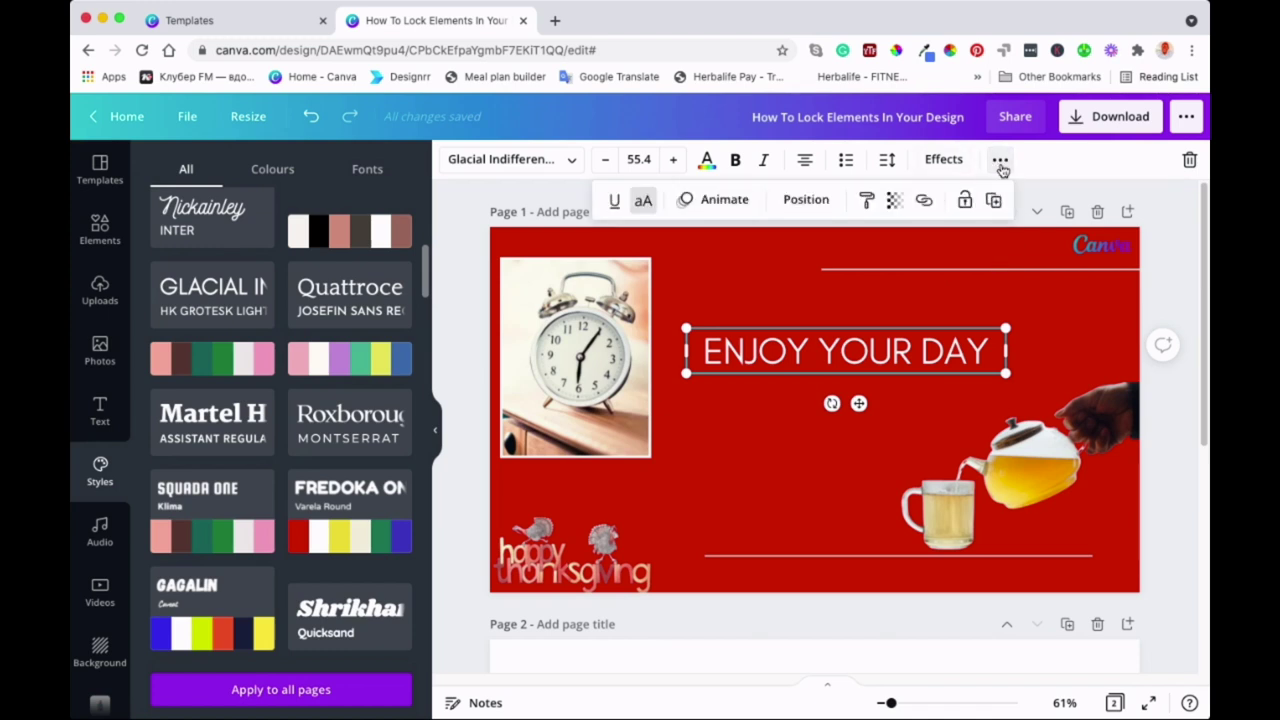
{"action": "left_click", "coordinate": [1002, 164]}
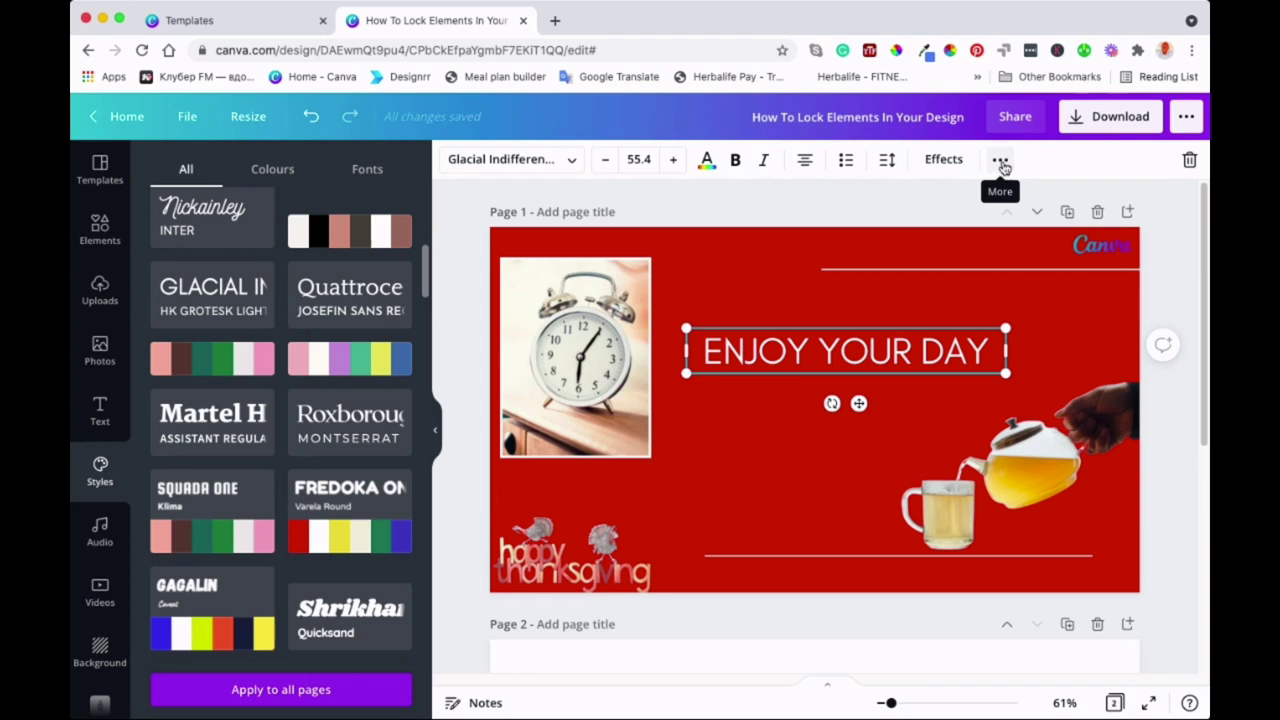
{"action": "left_click", "coordinate": [1002, 164]}
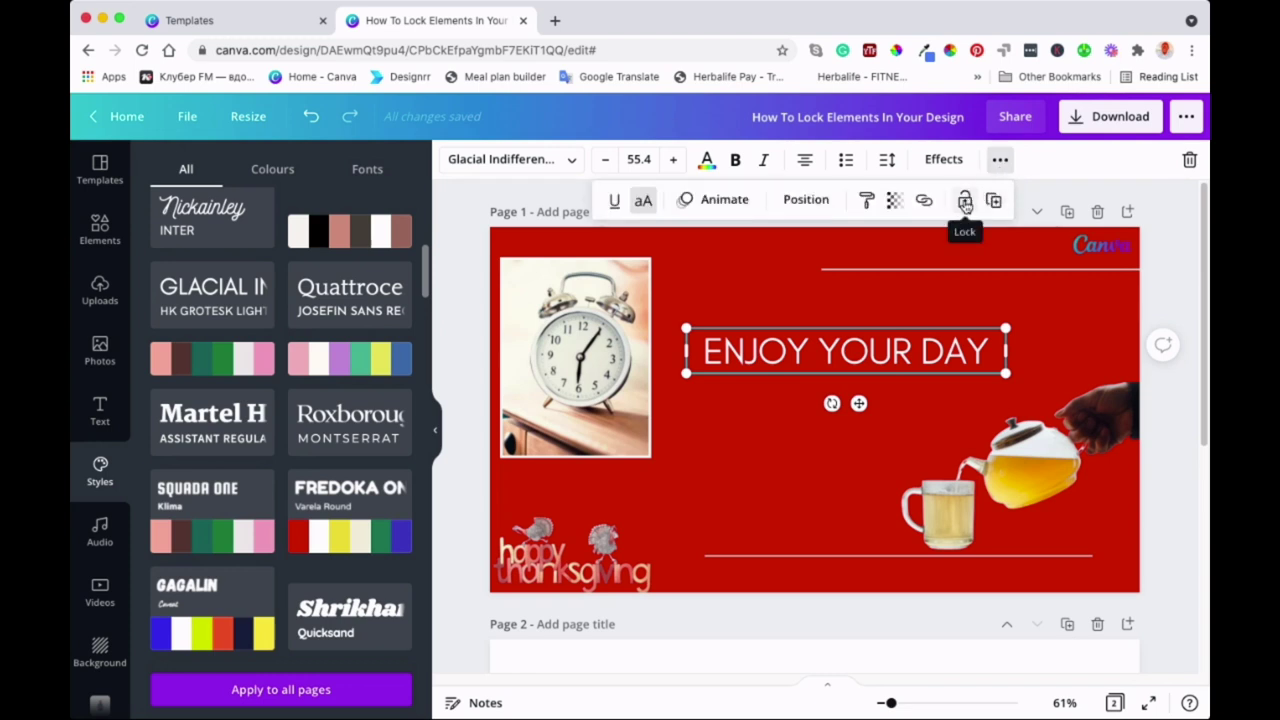
{"action": "left_click", "coordinate": [965, 202]}
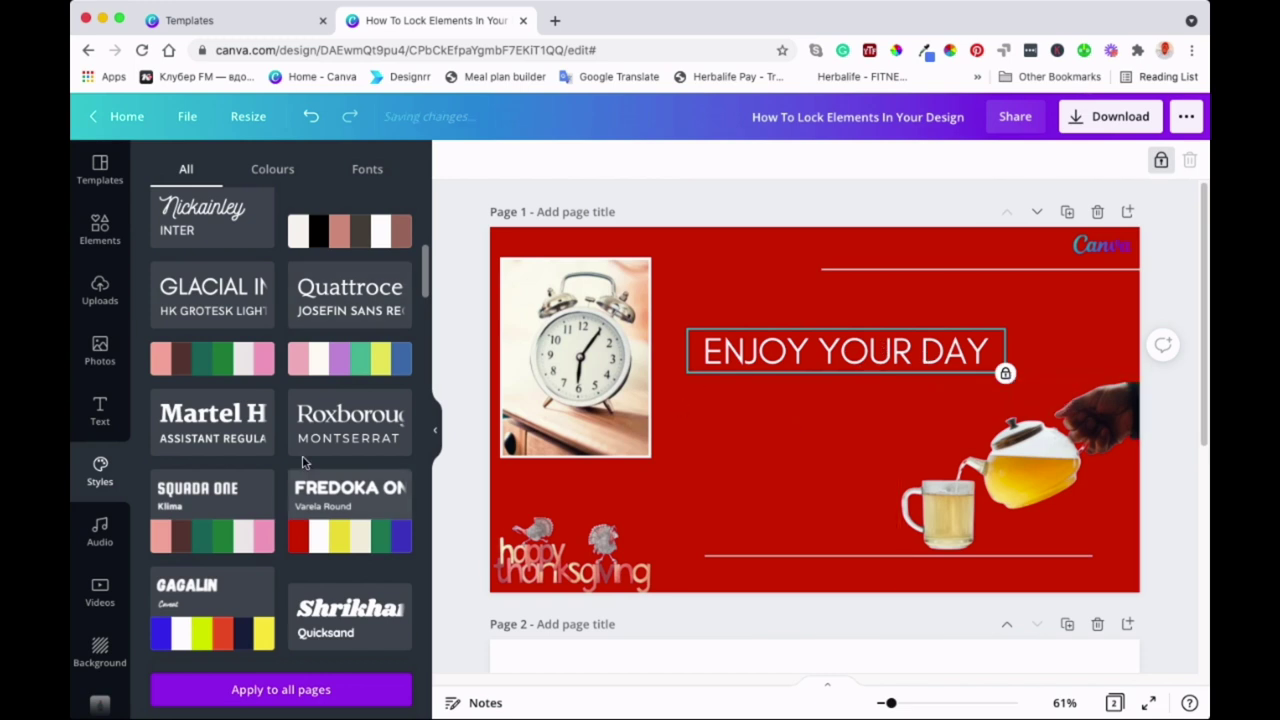
{"action": "scroll", "coordinate": [305, 463], "scroll_direction": "down", "scroll_amount": 5}
{"action": "scroll", "coordinate": [305, 463], "scroll_direction": "down", "scroll_amount": 1}
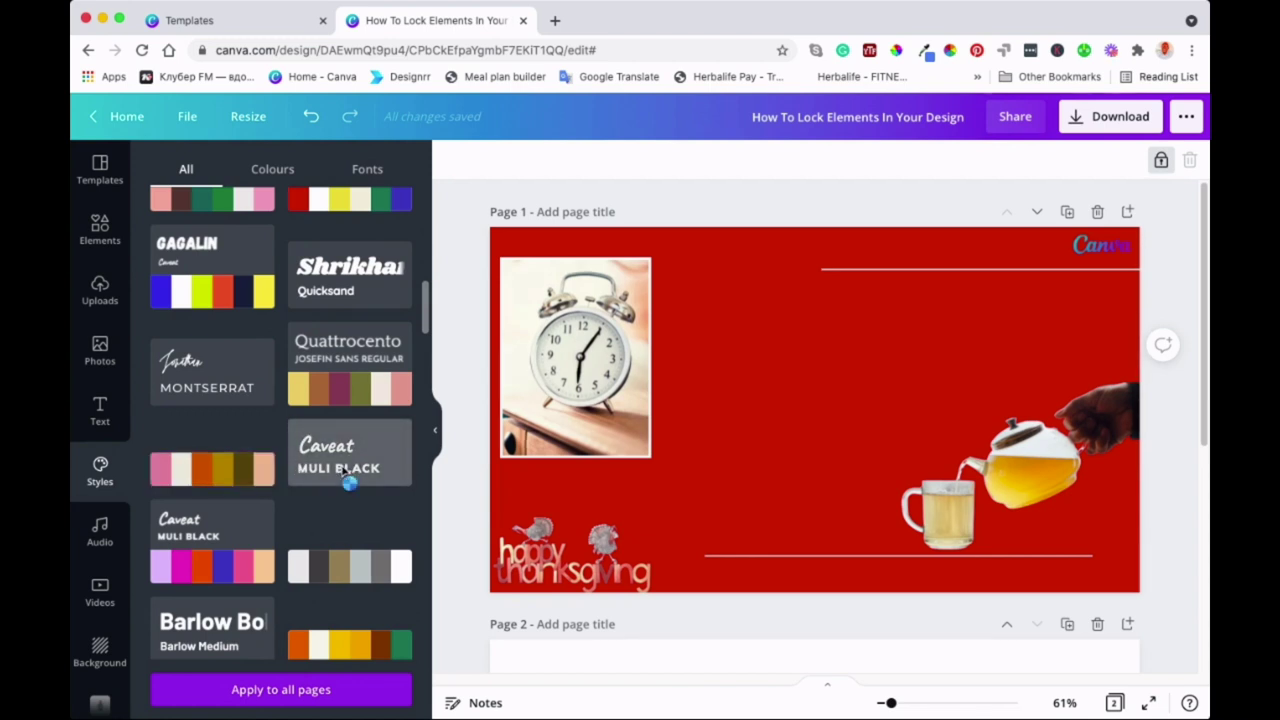
{"action": "left_click", "coordinate": [768, 350]}
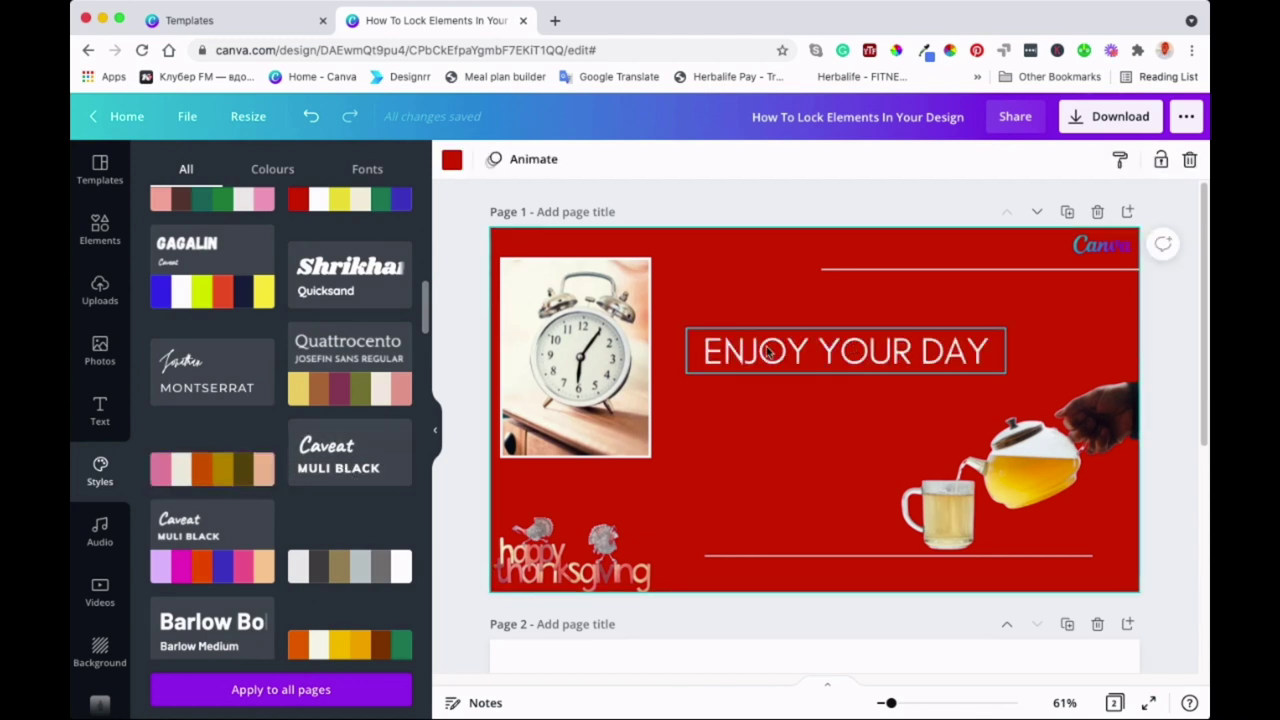
{"action": "left_click", "coordinate": [940, 358]}
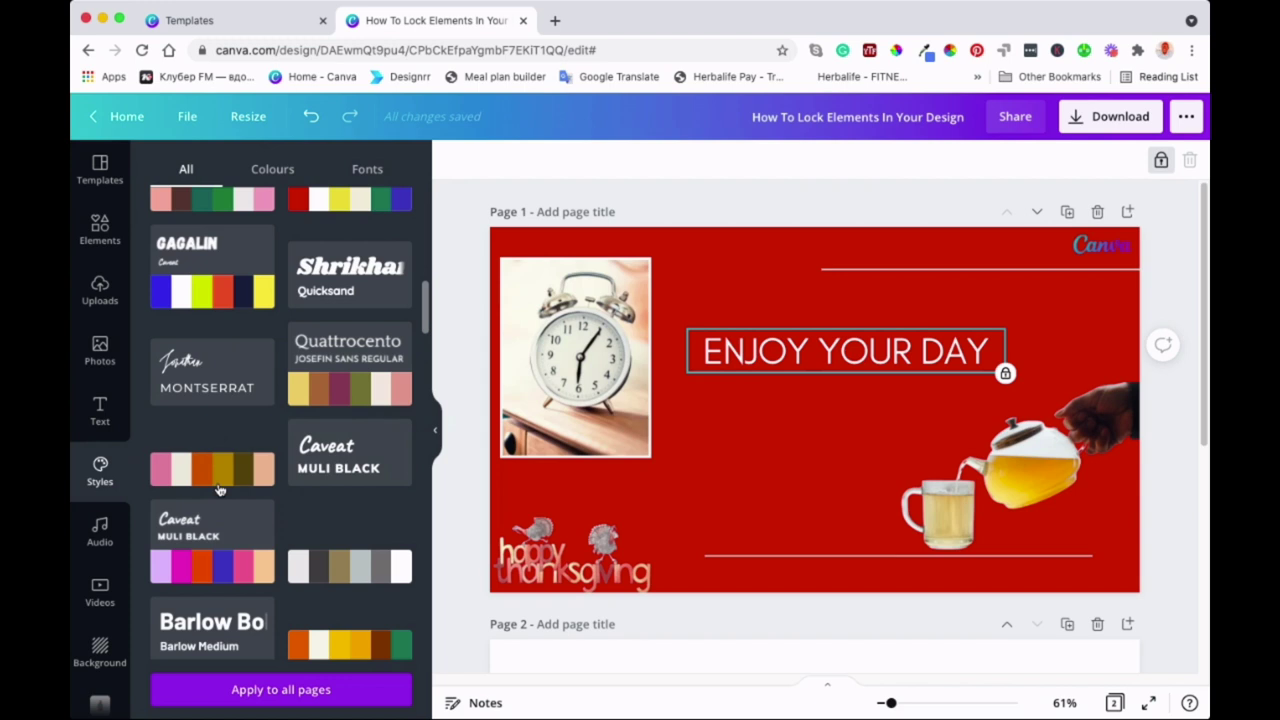
Try a blue palette, a dark grey style, Glacial Indifference and a teal palette
{"action": "left_click", "coordinate": [201, 558]}
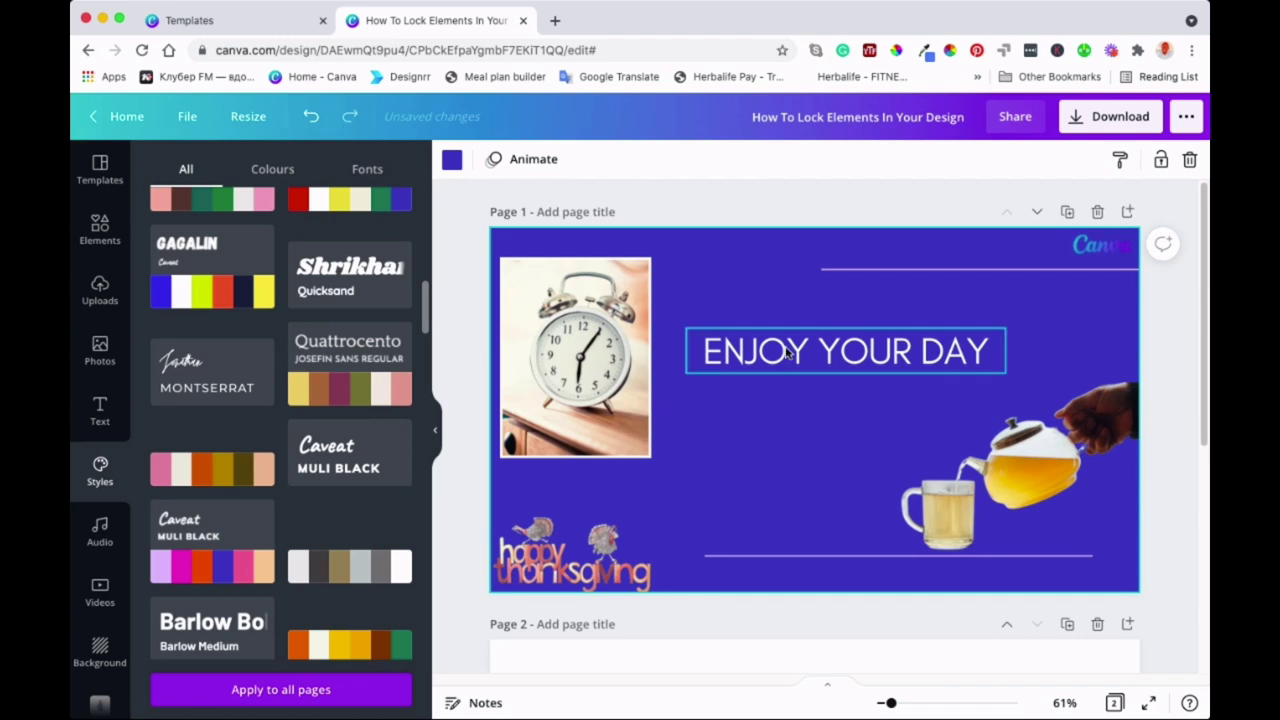
{"action": "scroll", "coordinate": [309, 472], "scroll_direction": "down", "scroll_amount": 4}
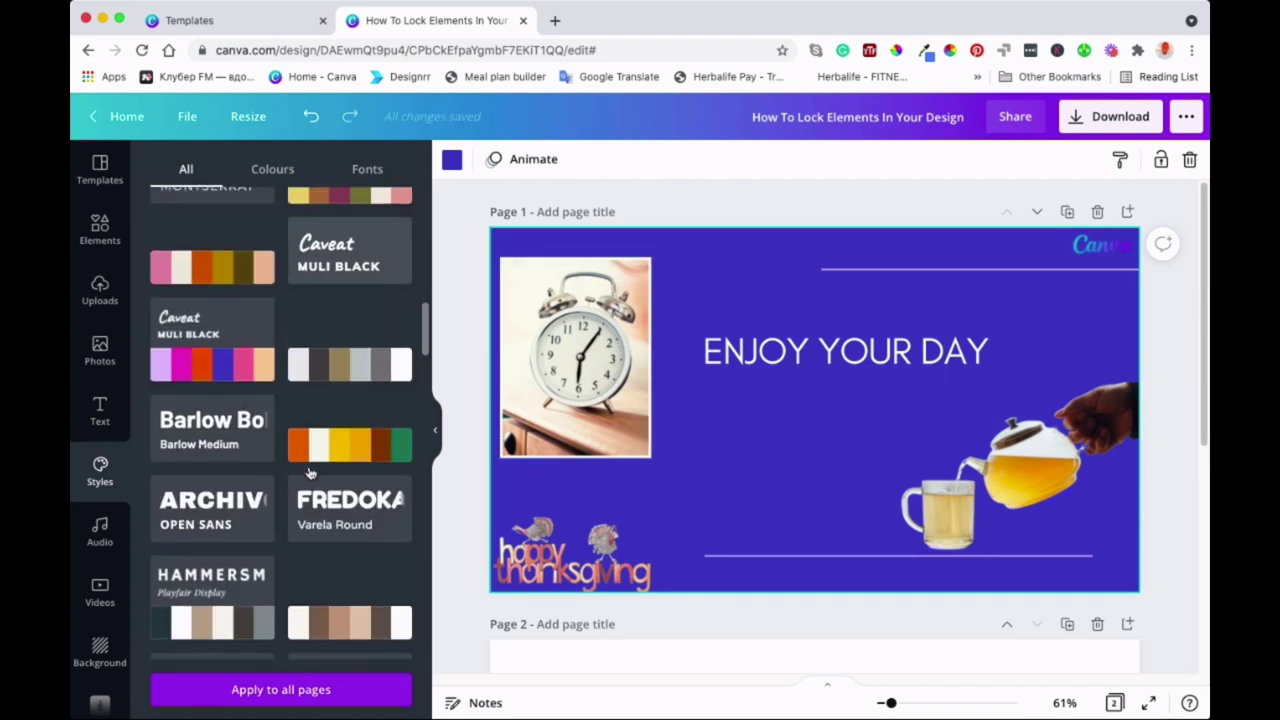
{"action": "left_click", "coordinate": [225, 608]}
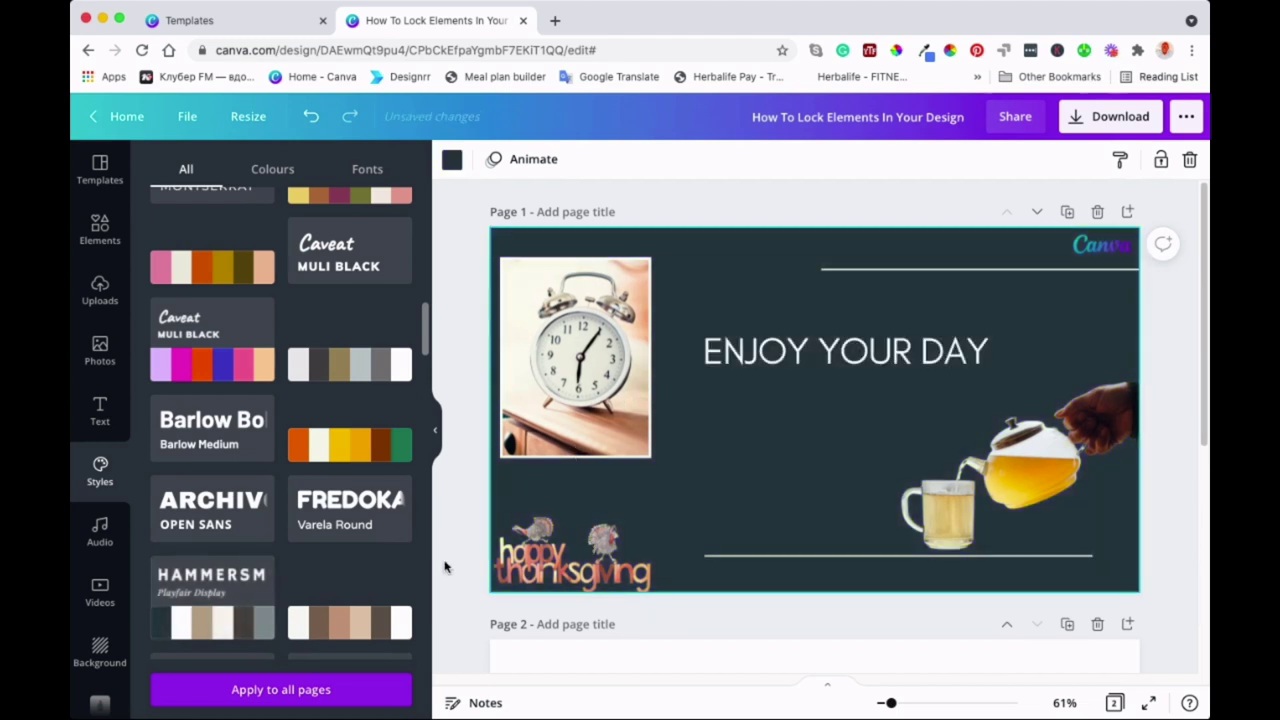
{"action": "scroll", "coordinate": [334, 566], "scroll_direction": "down", "scroll_amount": 4}
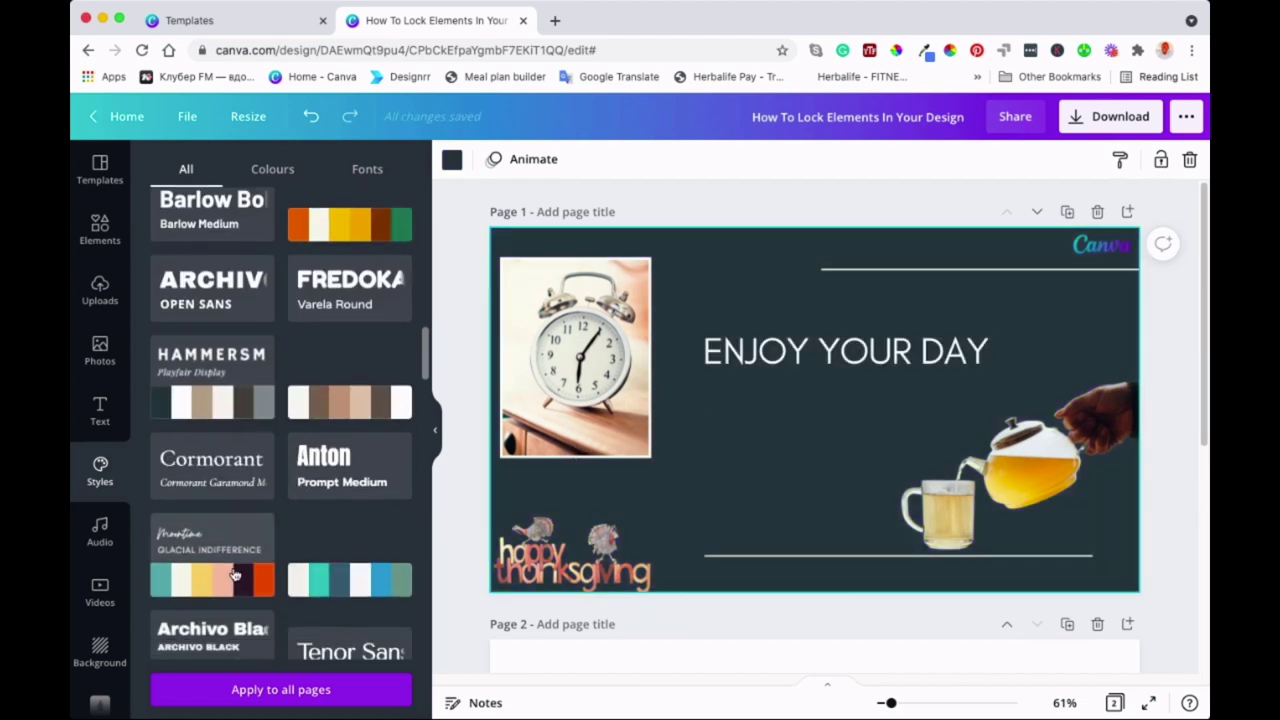
{"action": "left_click", "coordinate": [236, 577]}
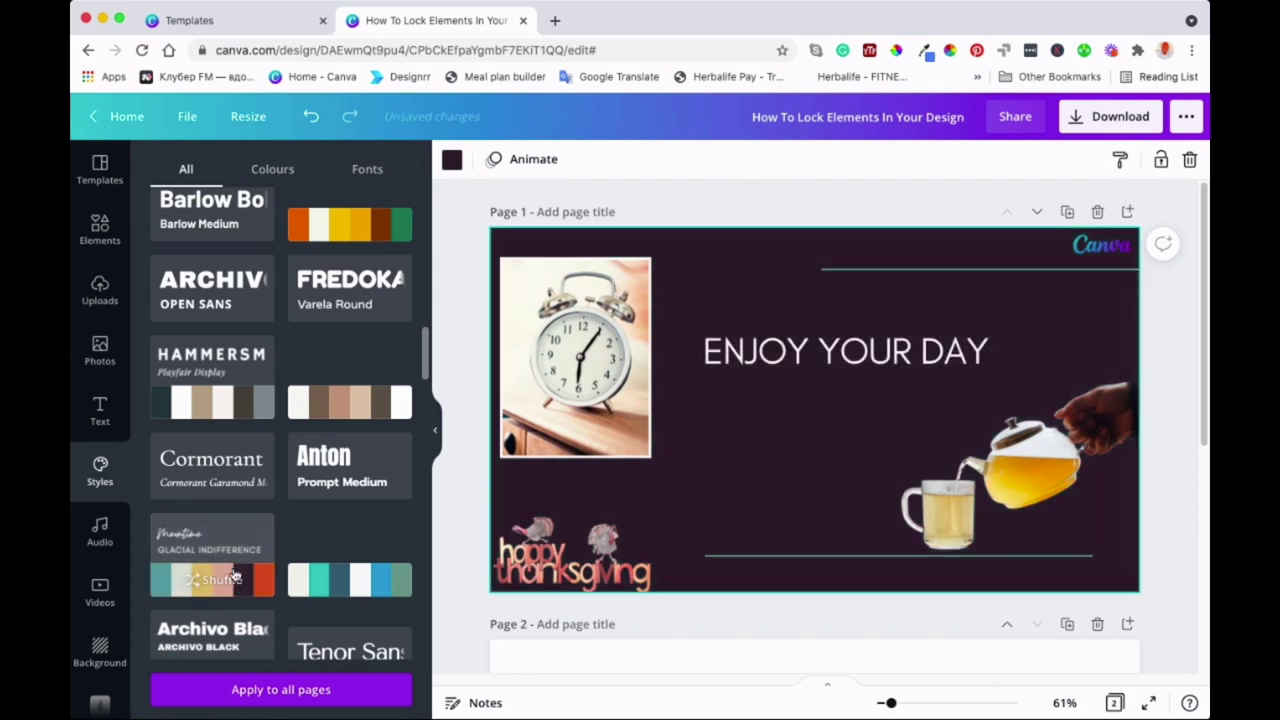
{"action": "left_click", "coordinate": [350, 597]}
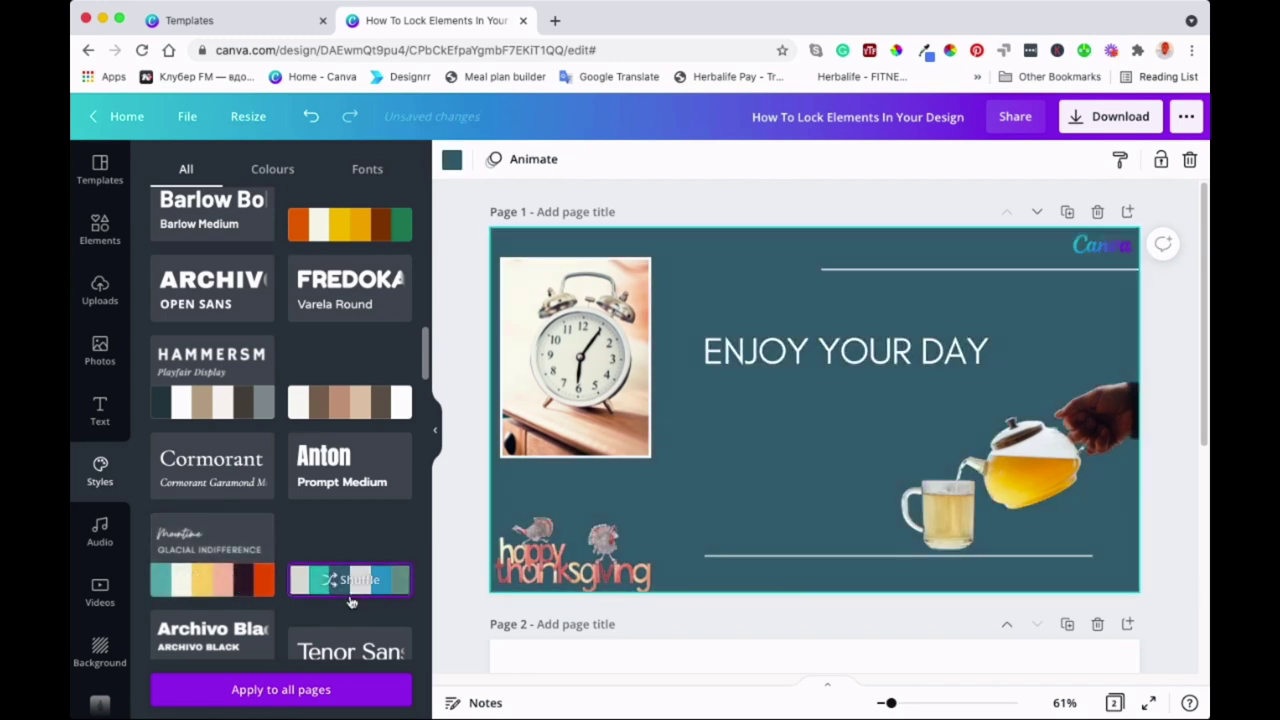
Cycle through black, dark brown, blue and dark purple palettes
{"action": "scroll", "coordinate": [418, 404], "scroll_direction": "up", "scroll_amount": 5}
{"action": "left_click", "coordinate": [360, 237]}
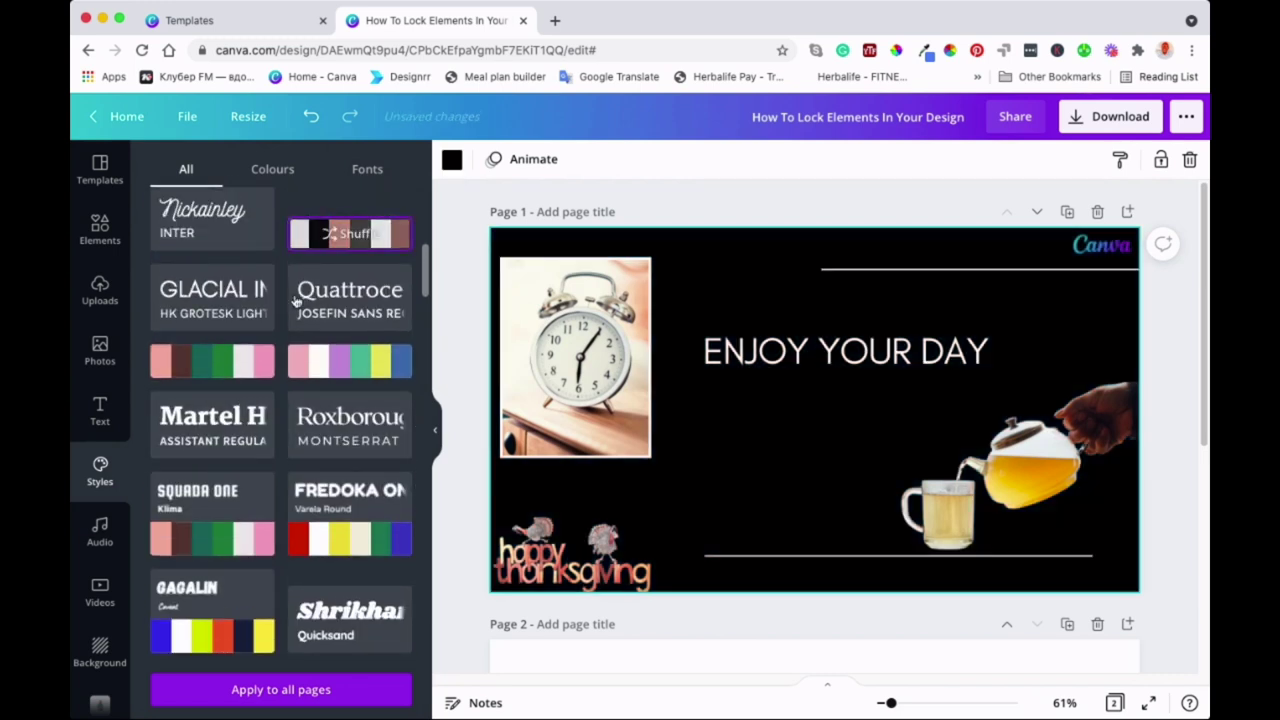
{"action": "left_click", "coordinate": [220, 369]}
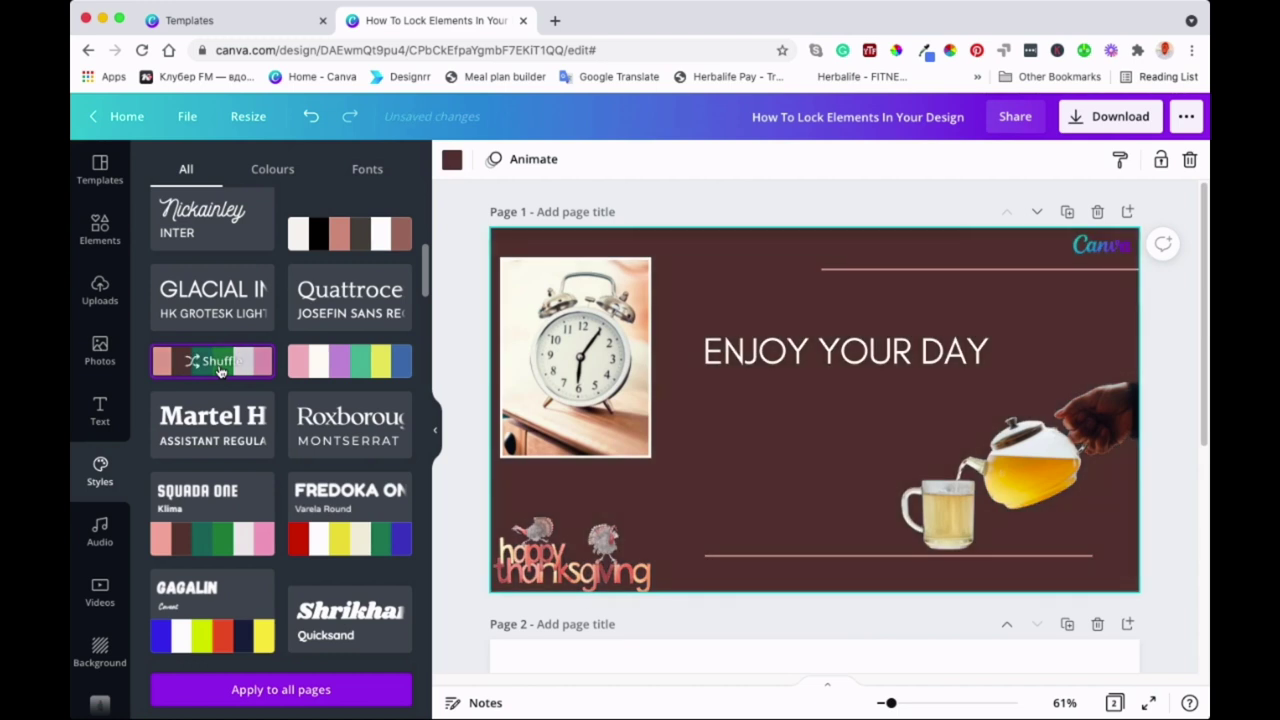
{"action": "left_click", "coordinate": [322, 374]}
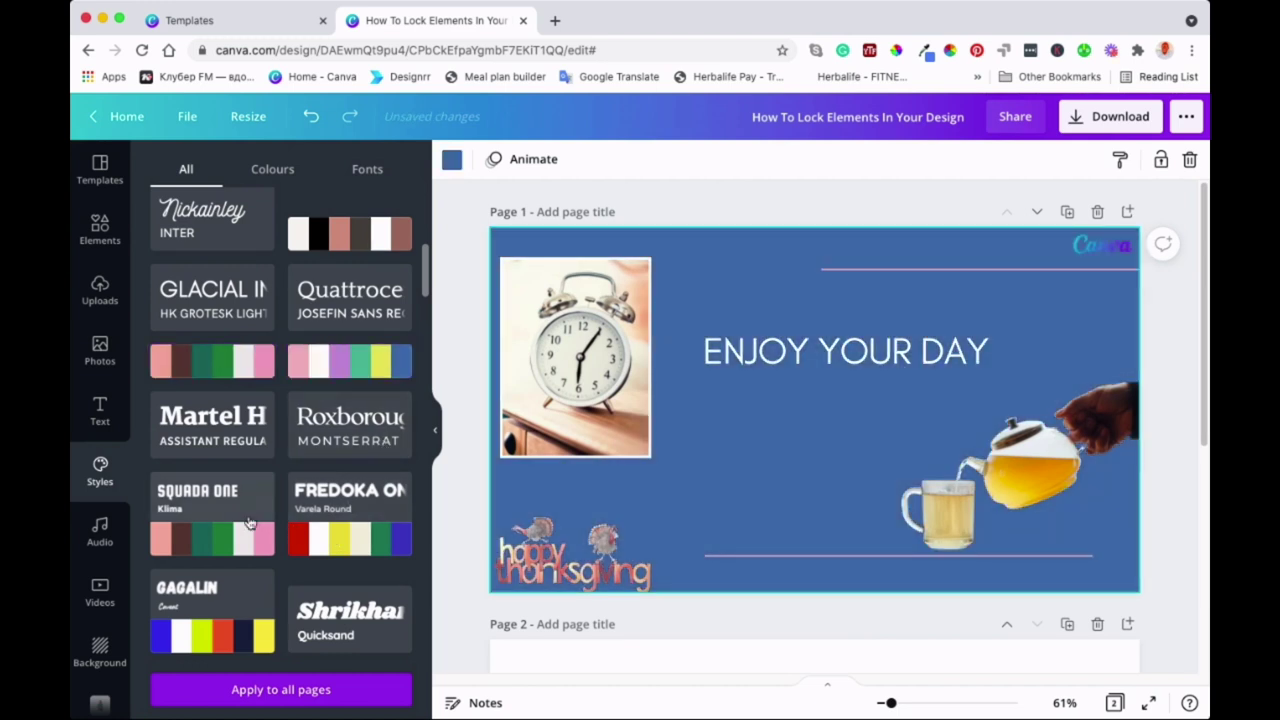
{"action": "scroll", "coordinate": [256, 325], "scroll_direction": "up", "scroll_amount": 5}
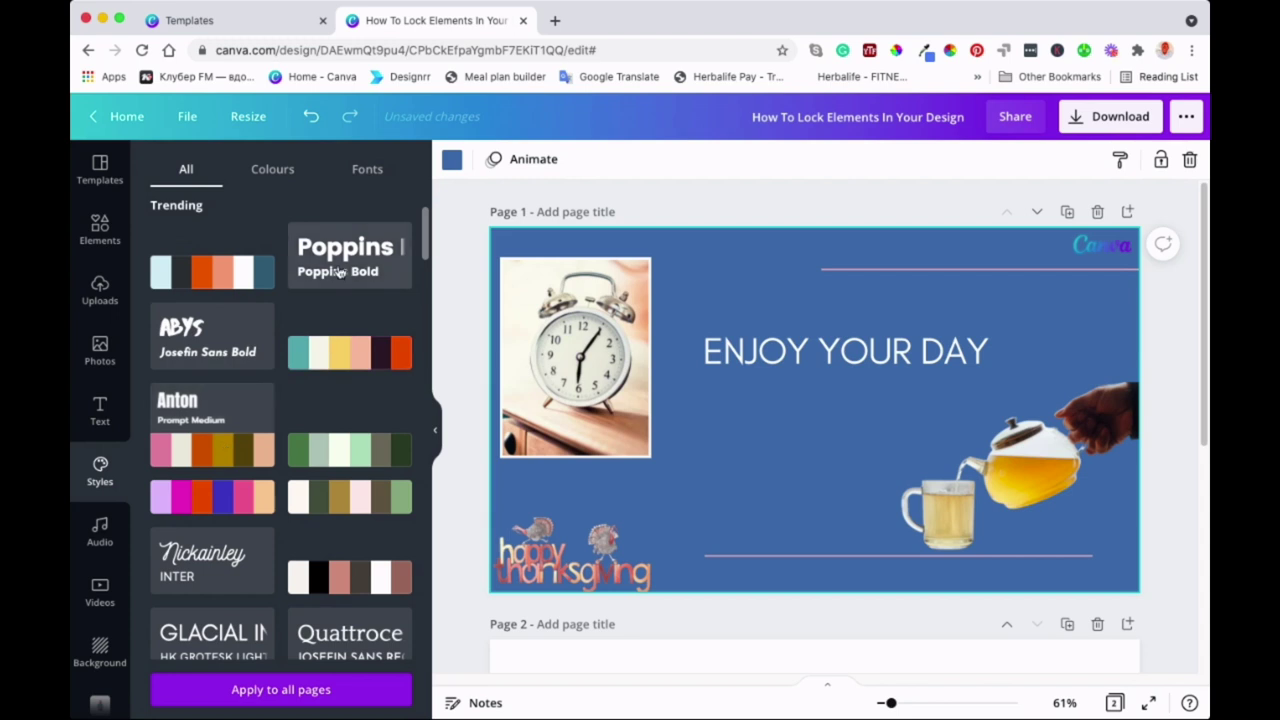
{"action": "left_click", "coordinate": [334, 348]}
{"action": "scroll", "coordinate": [190, 263], "scroll_direction": "up", "scroll_amount": 3}
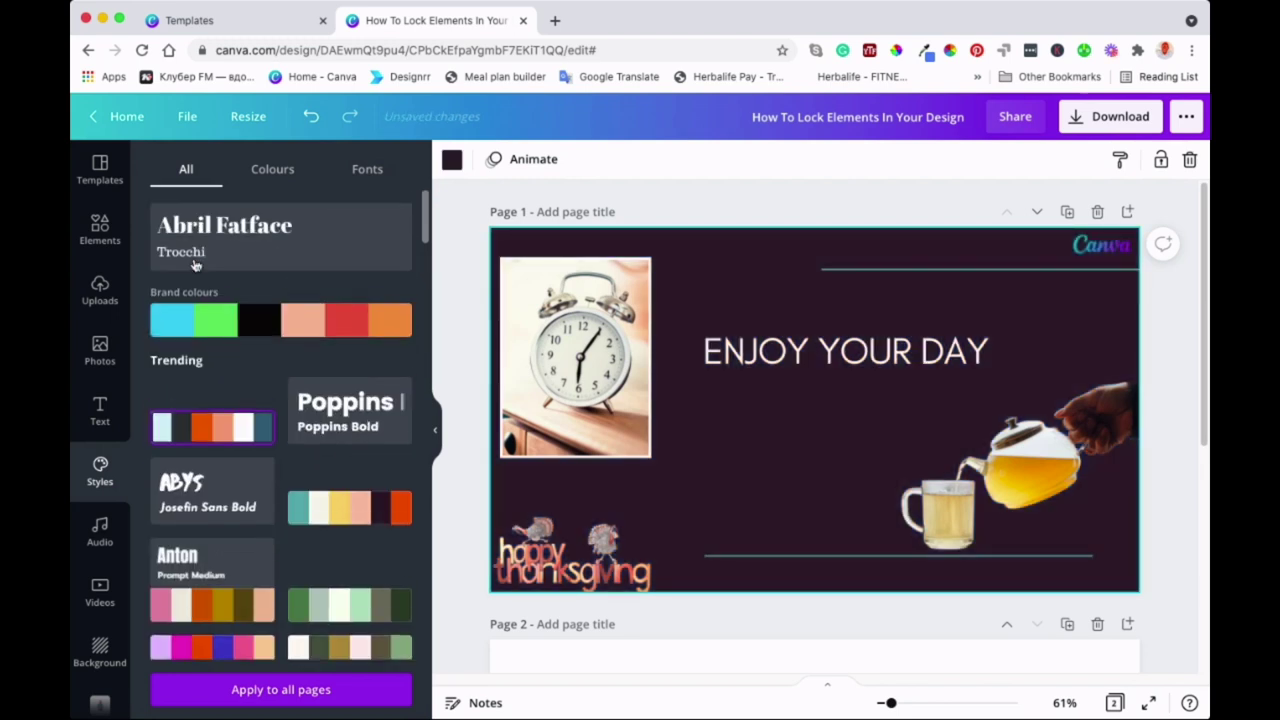
{"action": "scroll", "coordinate": [195, 264], "scroll_direction": "down", "scroll_amount": 2}
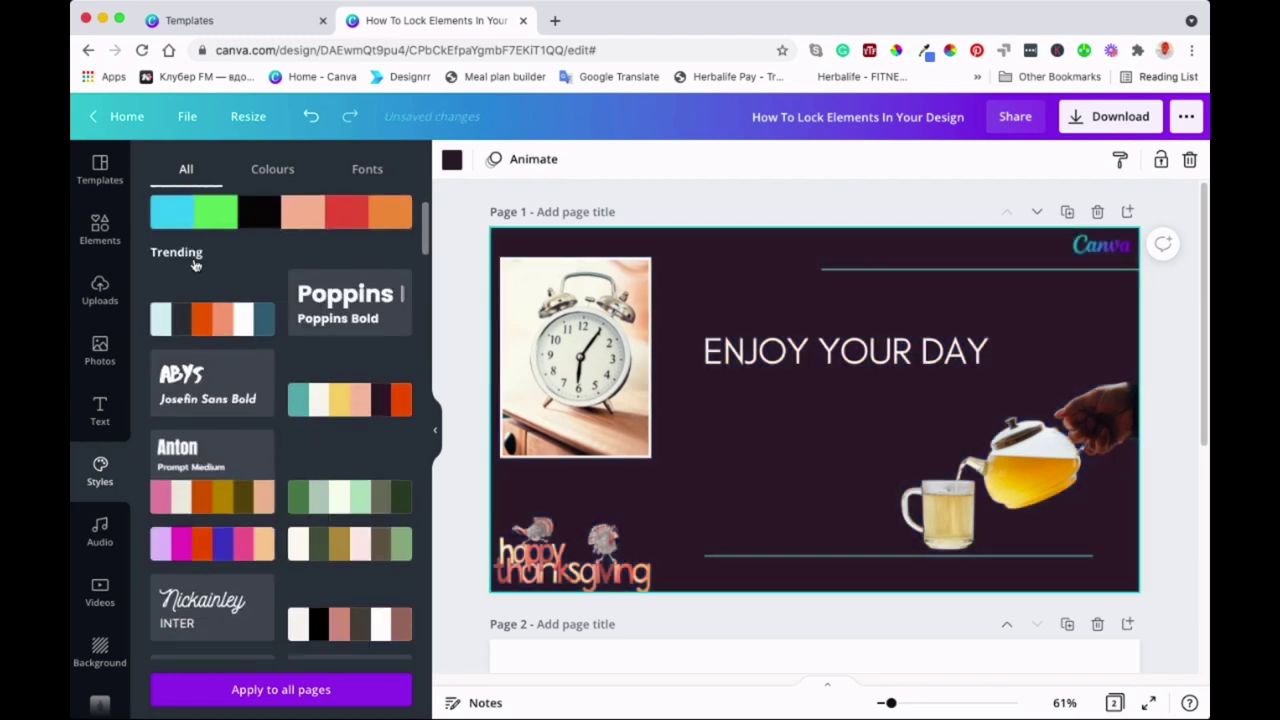
Try brand, dark grey, olive and blue palettes, ending on the black-background palette
{"action": "left_click", "coordinate": [321, 216]}
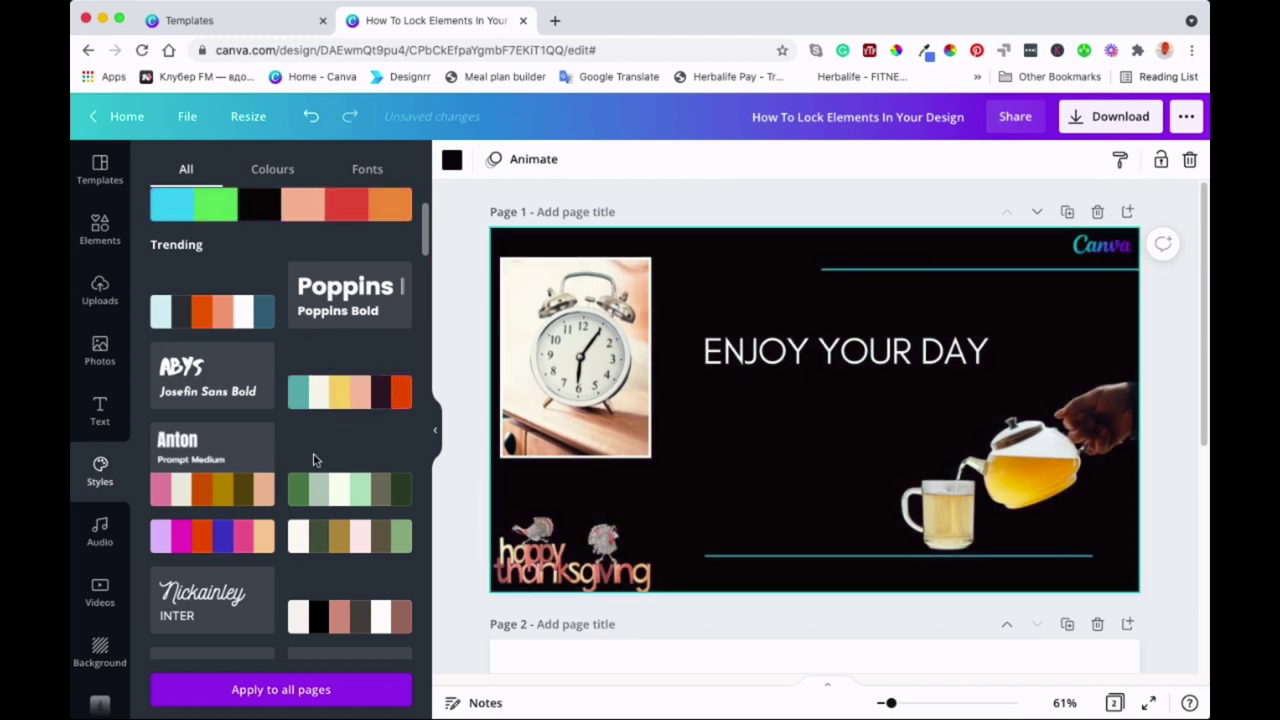
{"action": "left_click", "coordinate": [211, 322]}
{"action": "left_click", "coordinate": [224, 491]}
{"action": "left_click", "coordinate": [222, 537]}
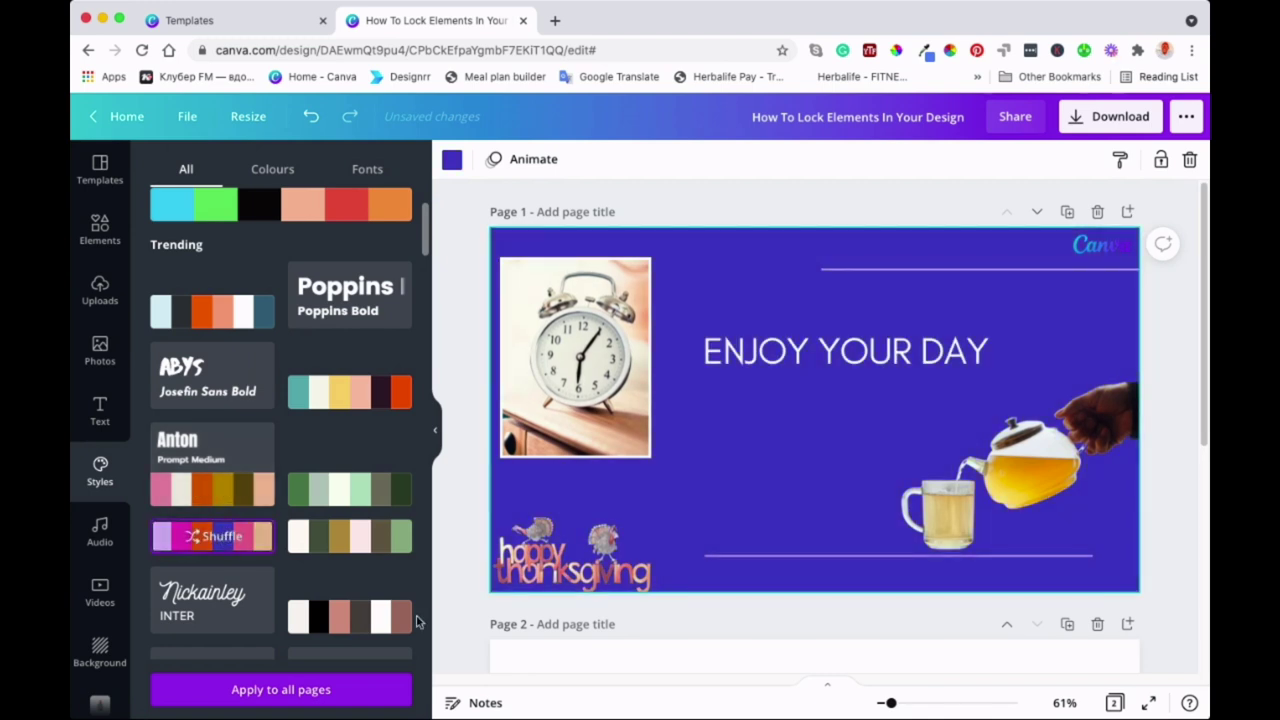
{"action": "left_click", "coordinate": [355, 617]}
{"action": "scroll", "coordinate": [355, 617], "scroll_direction": "down", "scroll_amount": 5}
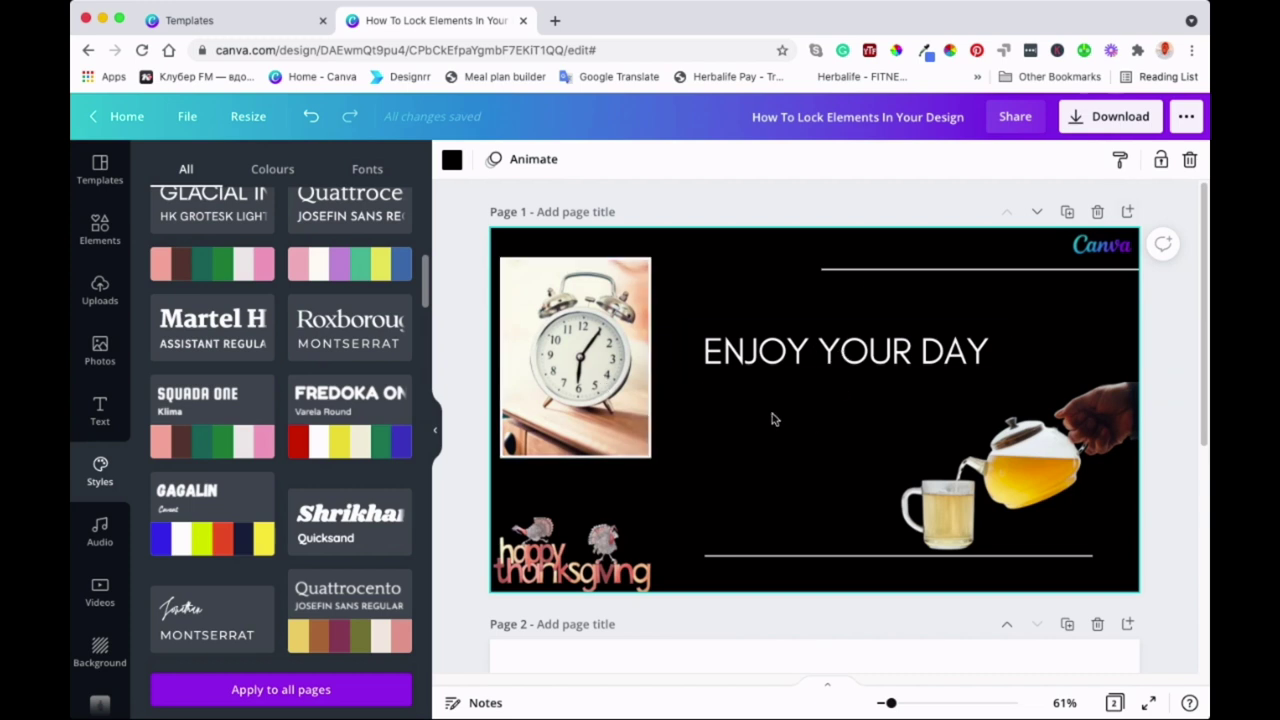
Unlock the ENJOY YOUR DAY headline and drag it slightly down and right
{"action": "left_click", "coordinate": [878, 353]}
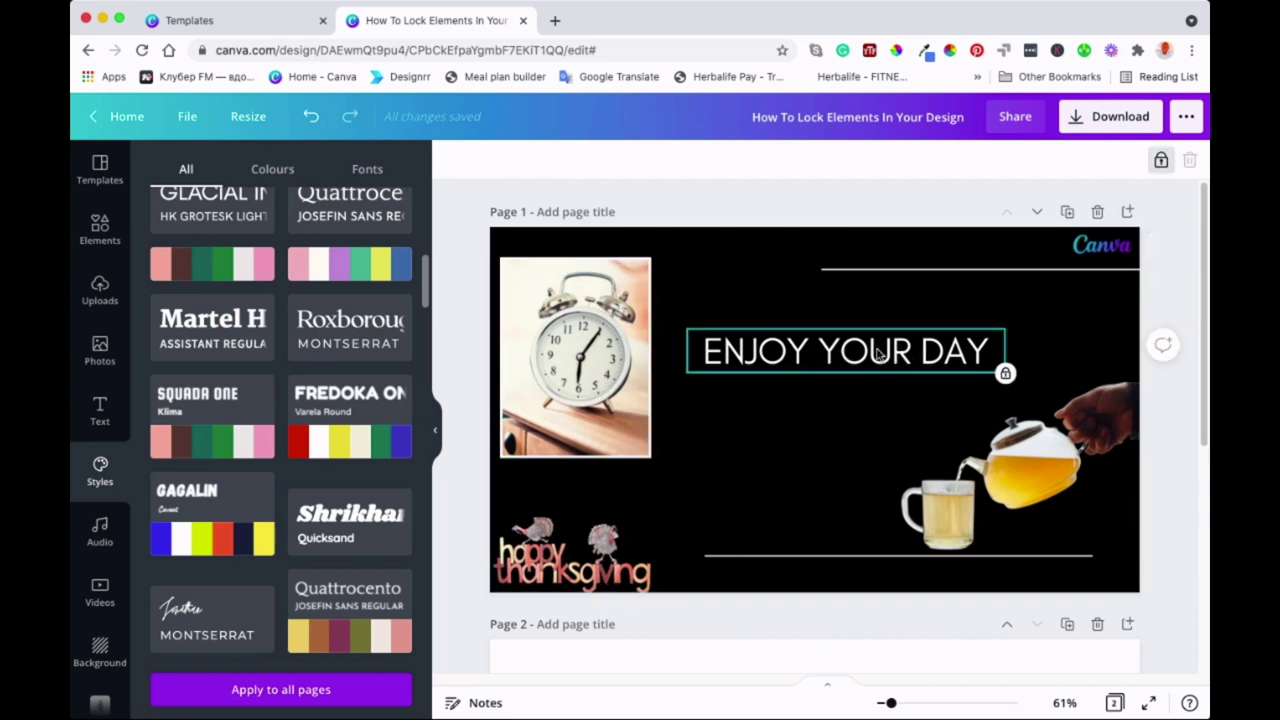
{"action": "left_click", "coordinate": [1160, 161]}
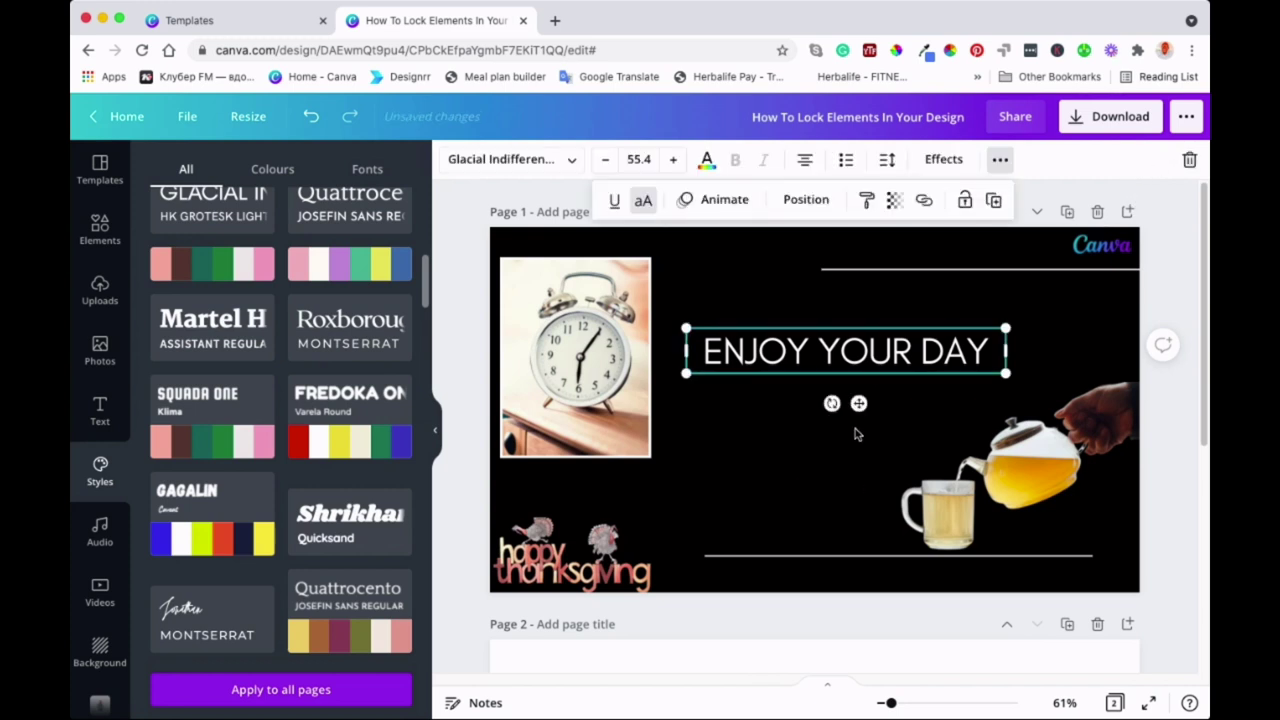
{"action": "left_click_drag", "start_coordinate": [857, 403], "coordinate": [872, 435]}
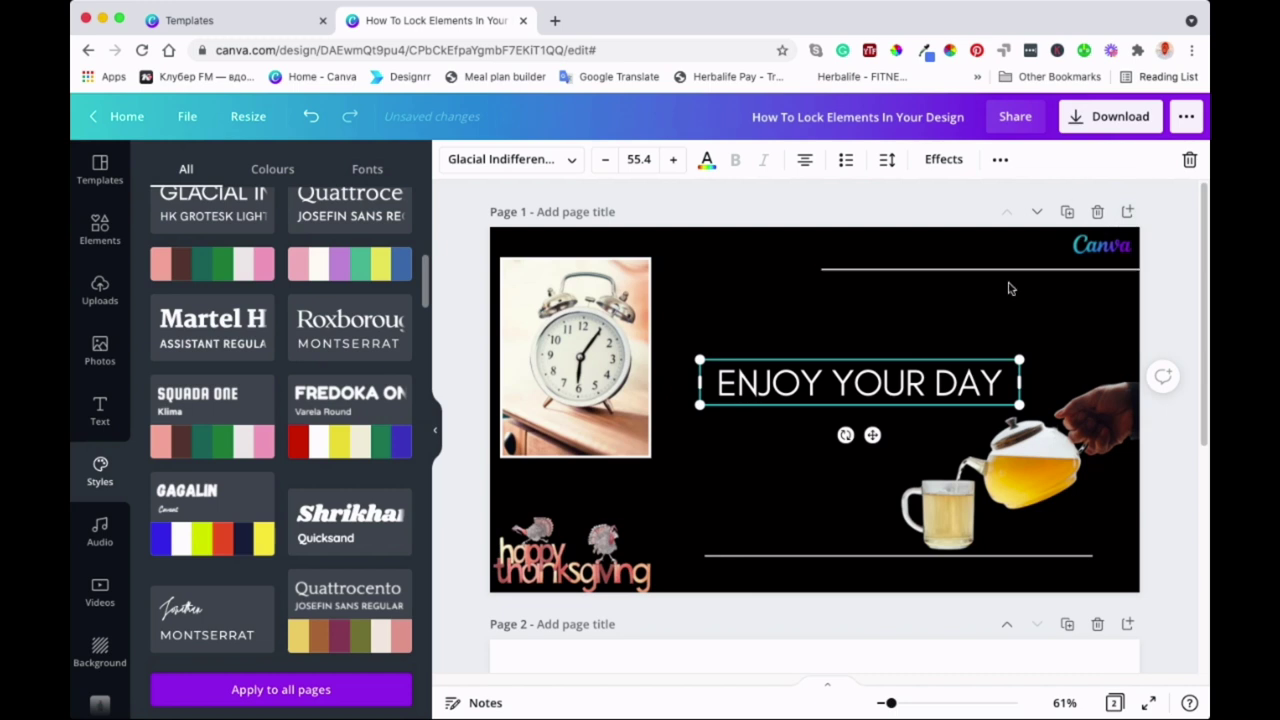
{"action": "left_click", "coordinate": [840, 307]}
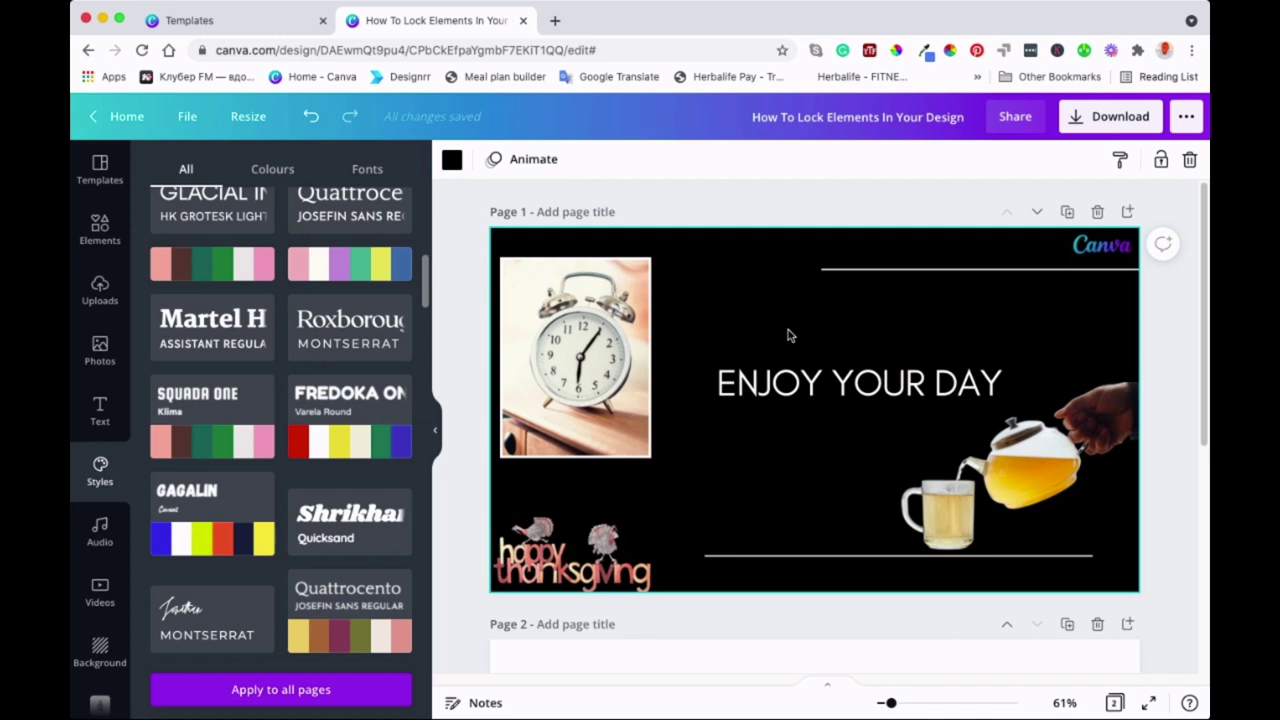
Raise the headline and teapot together, lock them, and drag the clock photo toward centre
{"action": "left_click_drag", "start_coordinate": [788, 330], "coordinate": [1070, 530]}
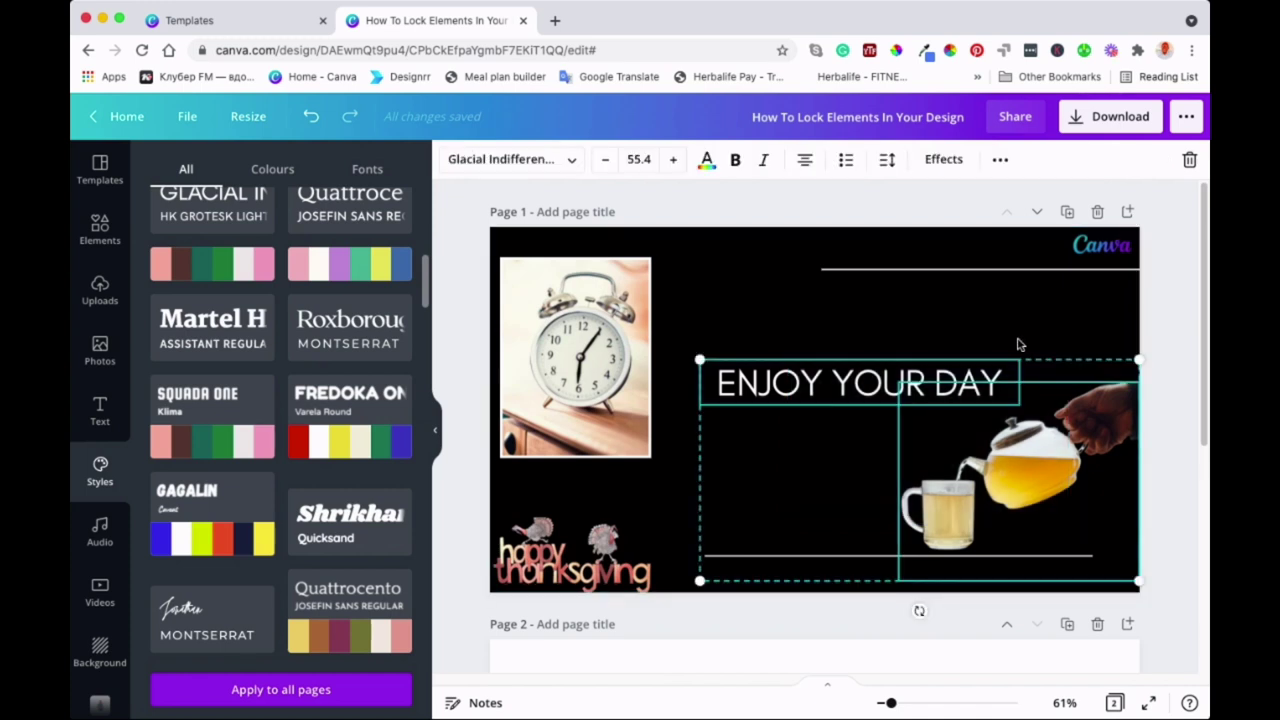
{"action": "left_click_drag", "start_coordinate": [884, 437], "coordinate": [875, 405]}
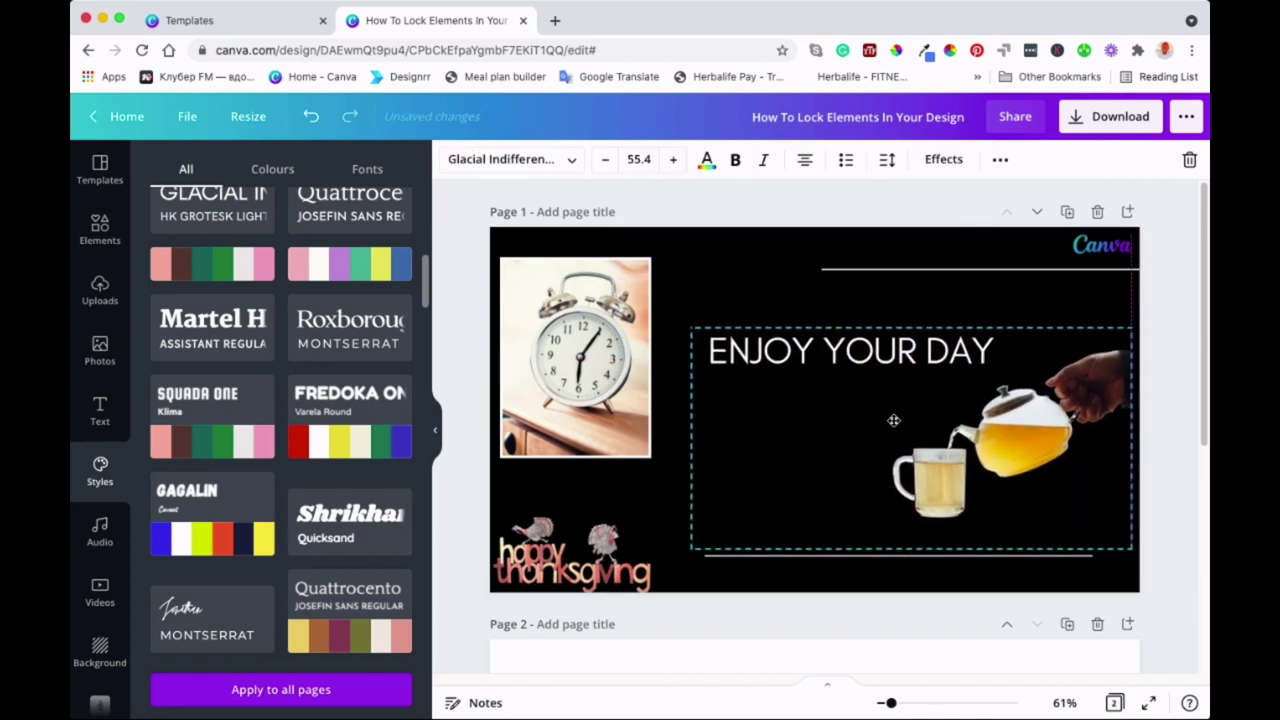
{"action": "left_click", "coordinate": [1000, 160]}
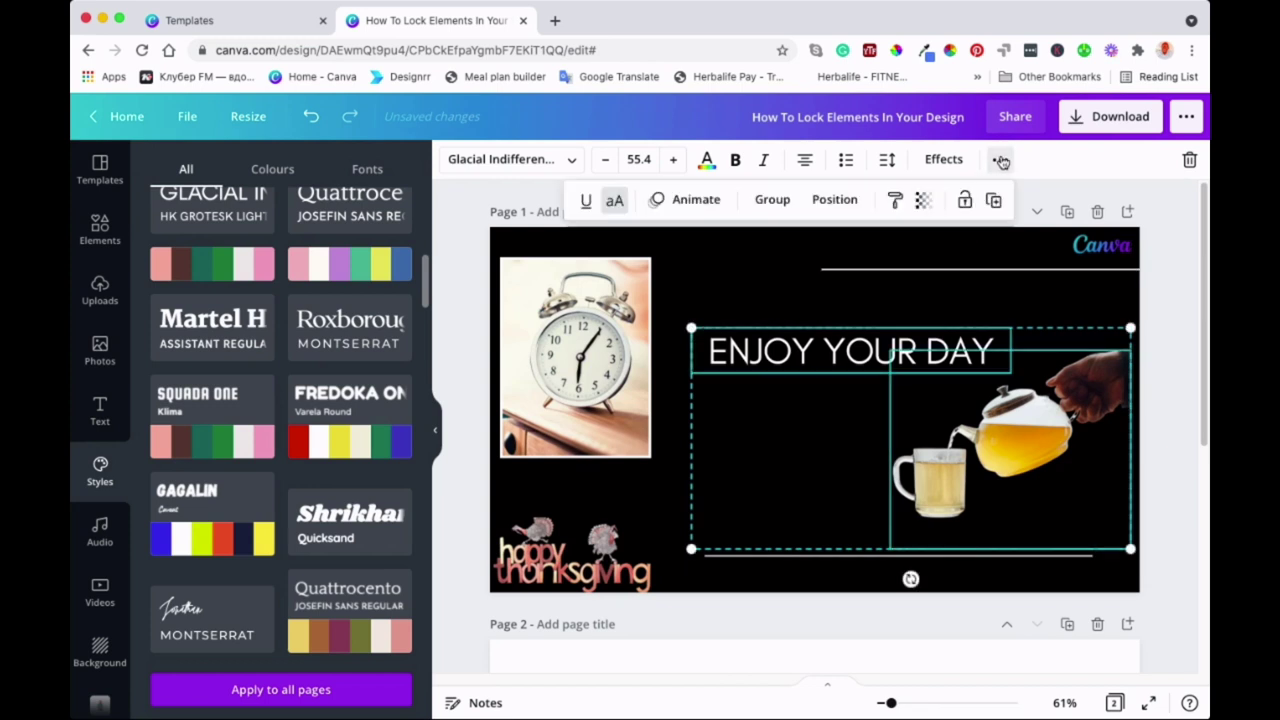
{"action": "left_click", "coordinate": [964, 200]}
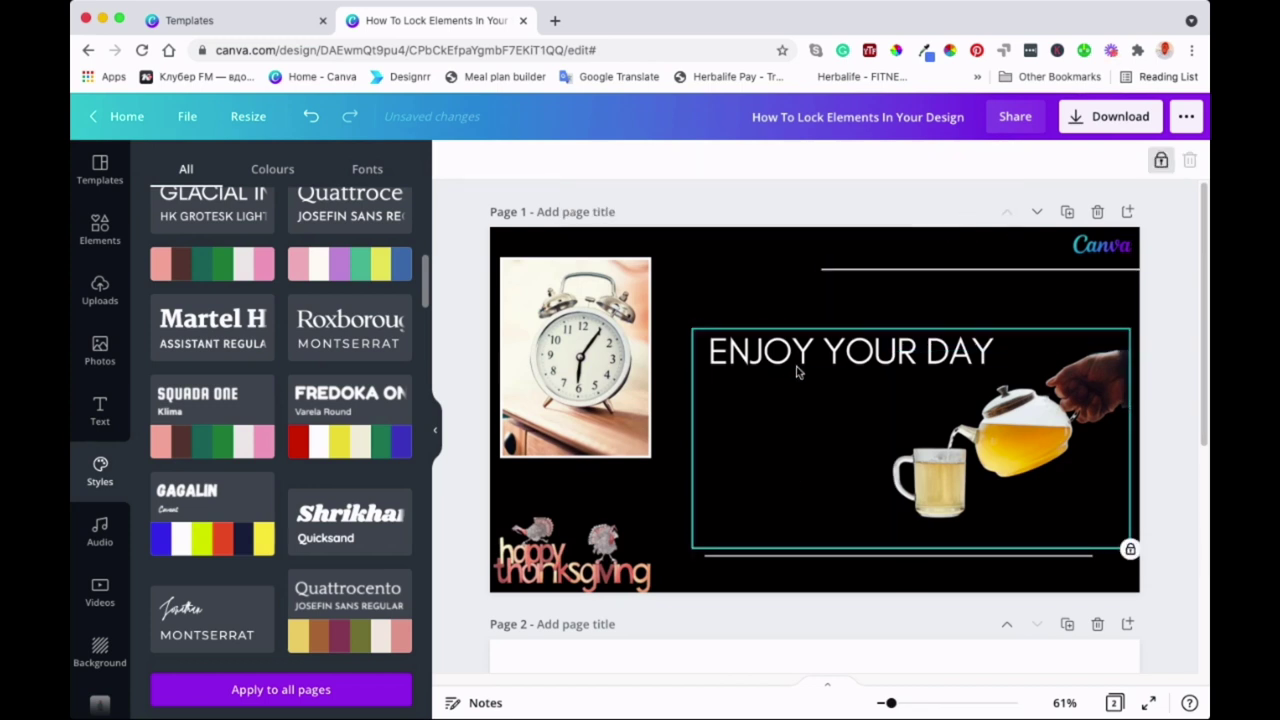
{"action": "left_click_drag", "start_coordinate": [815, 372], "coordinate": [760, 430]}
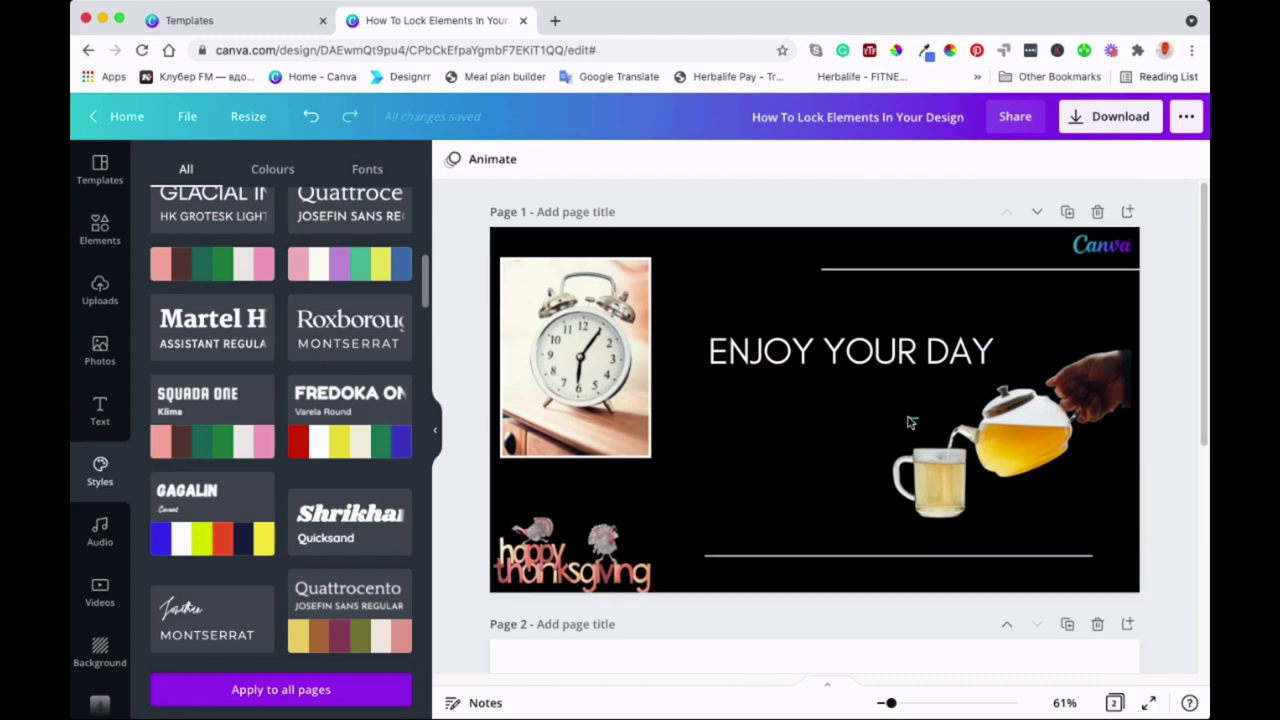
{"action": "left_click_drag", "start_coordinate": [638, 358], "coordinate": [756, 436]}
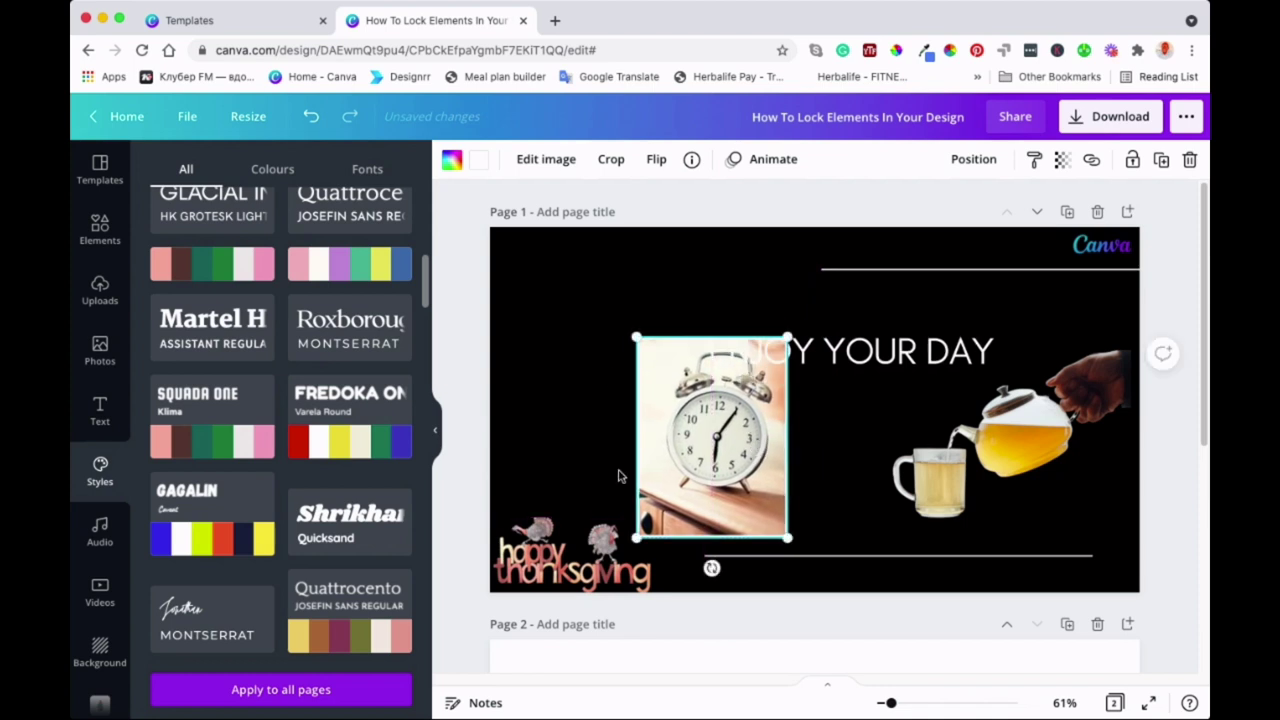
Move the thanksgiving graphic to the top, the clock to bottom left, and apply a dark brown palette
{"action": "left_click_drag", "start_coordinate": [545, 578], "coordinate": [640, 290]}
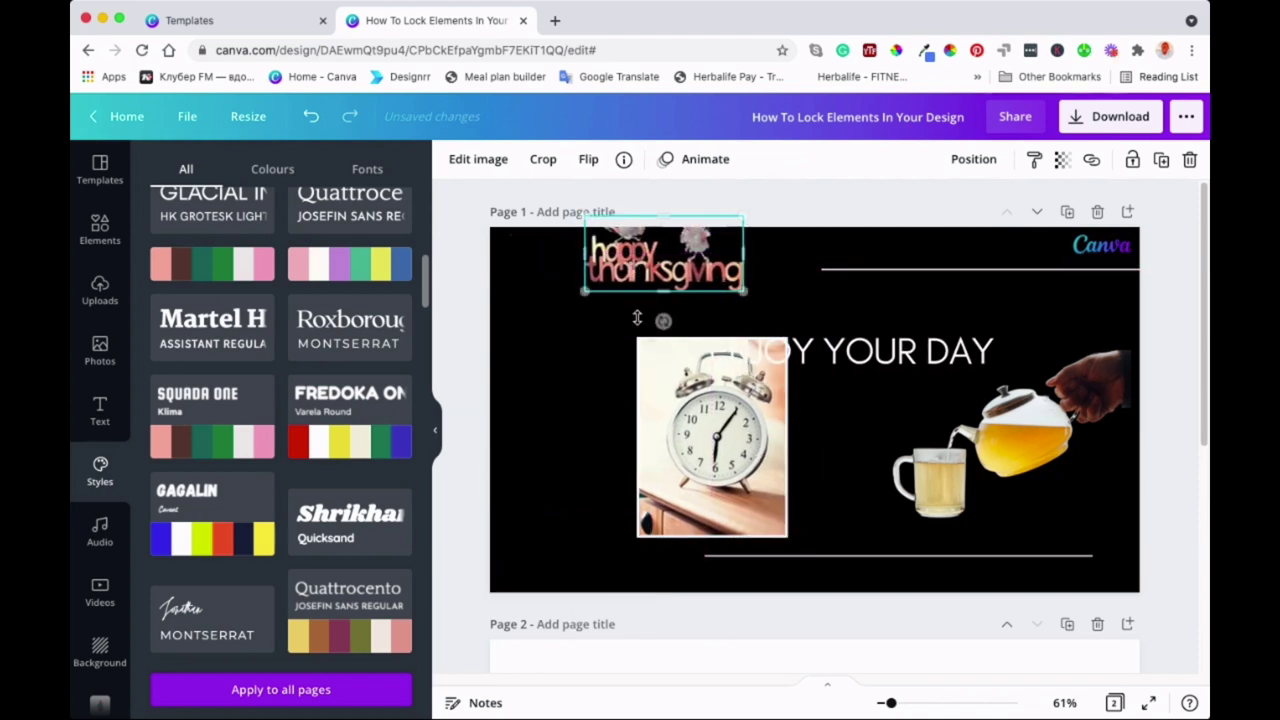
{"action": "left_click", "coordinate": [668, 386]}
{"action": "left_click_drag", "start_coordinate": [668, 386], "coordinate": [548, 428]}
{"action": "left_click", "coordinate": [663, 275]}
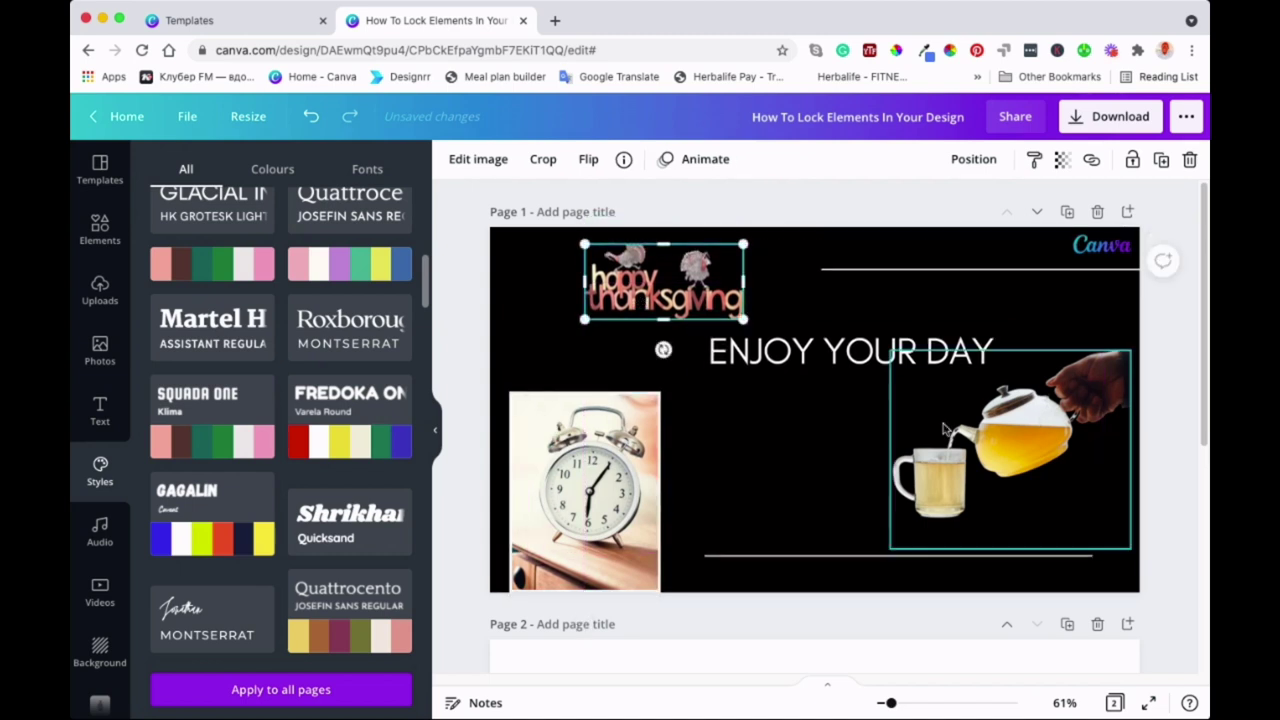
{"action": "left_click", "coordinate": [795, 452]}
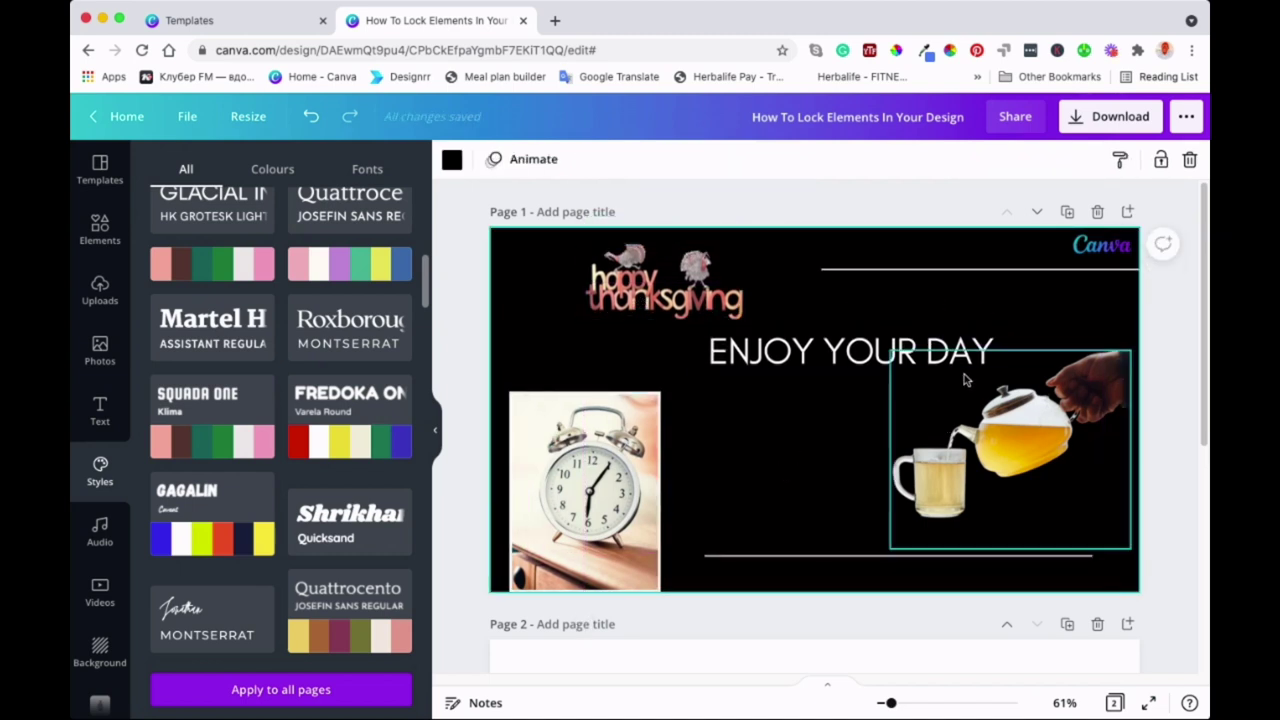
{"action": "left_click", "coordinate": [355, 445]}
{"action": "left_click", "coordinate": [250, 440]}
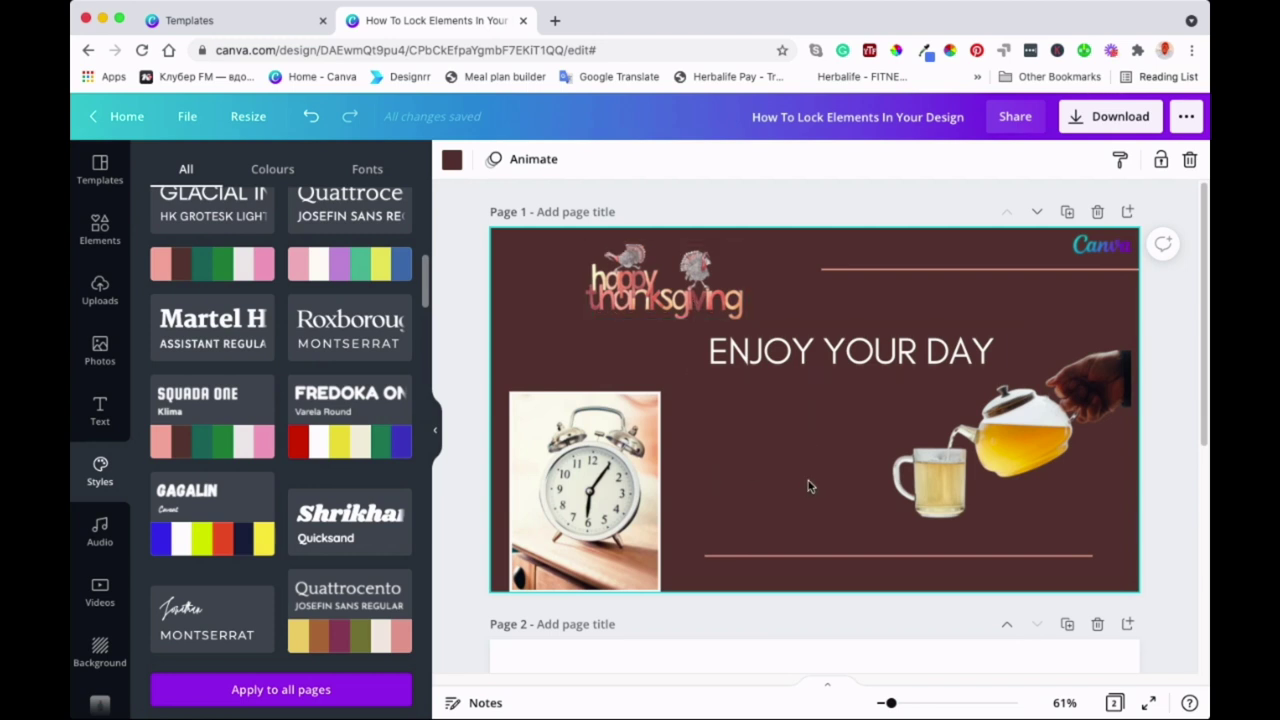
{"action": "scroll", "coordinate": [808, 486], "scroll_direction": "down", "scroll_amount": 5}
{"action": "scroll", "coordinate": [808, 486], "scroll_direction": "up", "scroll_amount": 5}
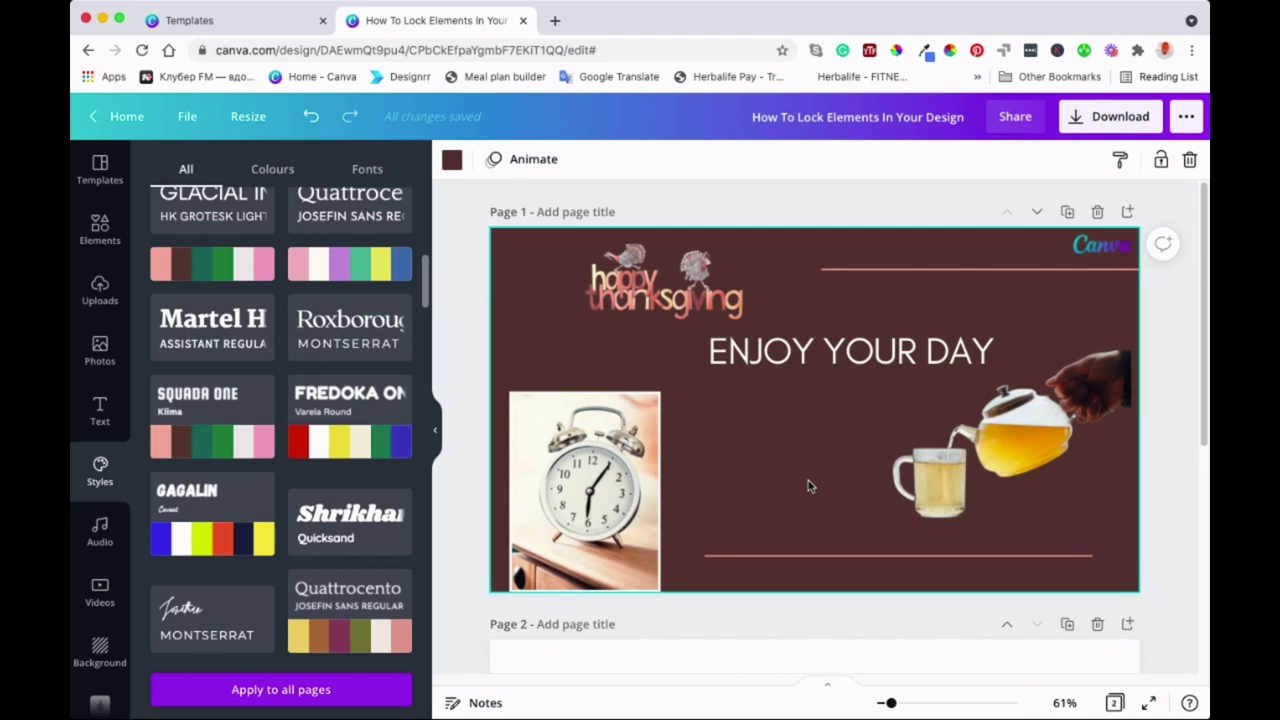